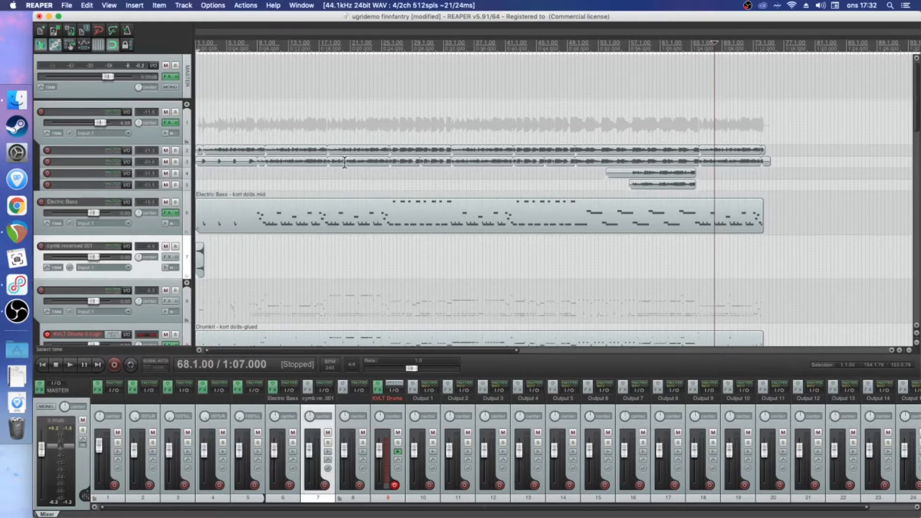
Move the edit cursor to the project start and expand the collapsed child tracks of the Track 1 folder
left_click(197, 44)
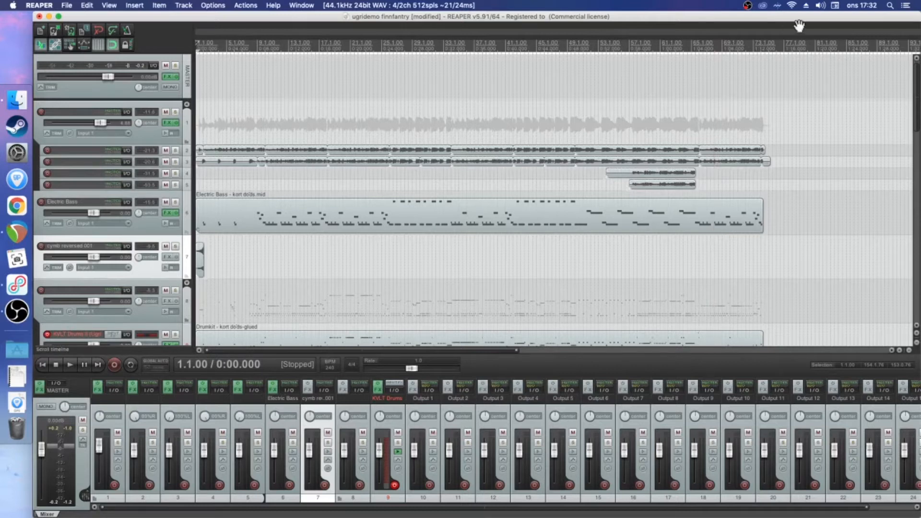
left_click(866, 7)
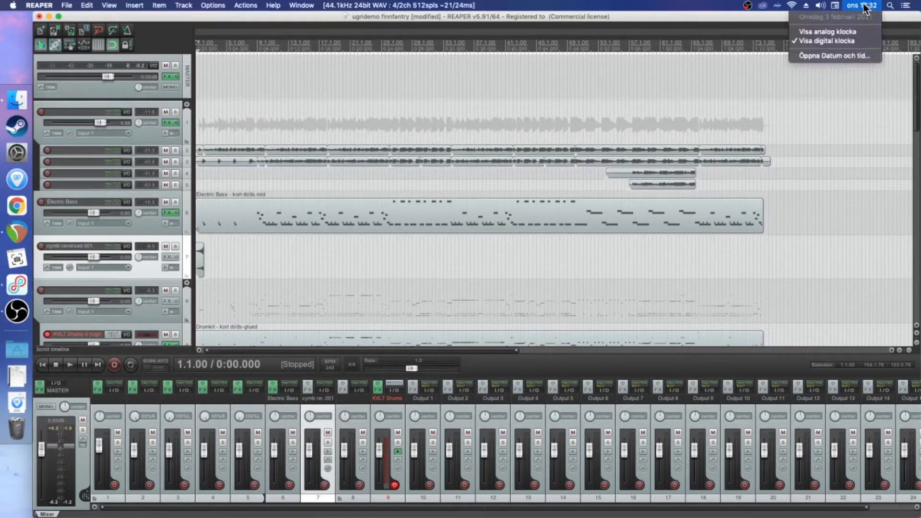
left_click(865, 7)
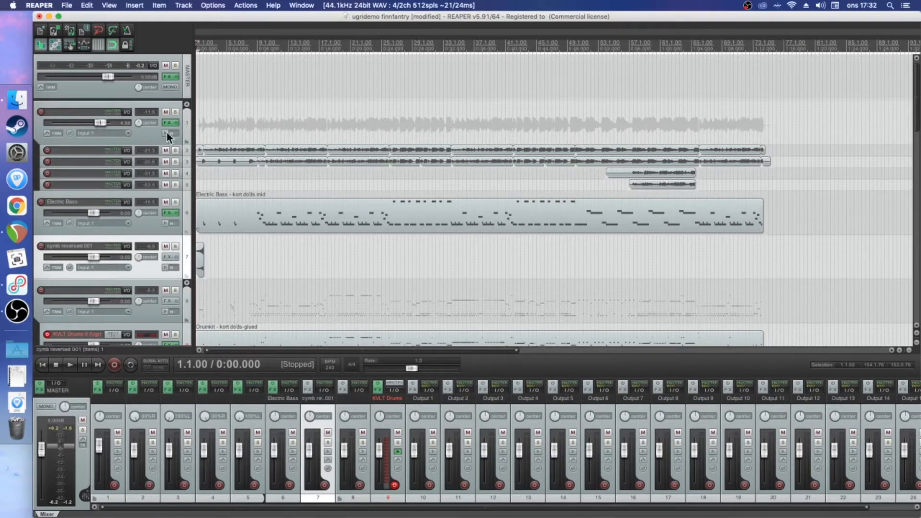
left_click(187, 104)
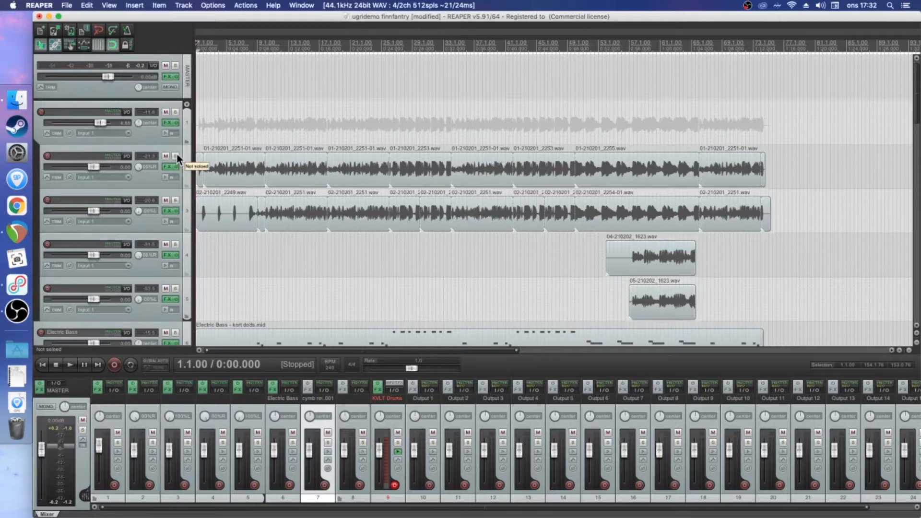
Center the pan of track 2 and inspect the EZmix plugin in the Track 1 folder's FX chain
double_click(139, 168)
left_click(168, 123)
left_click(253, 150)
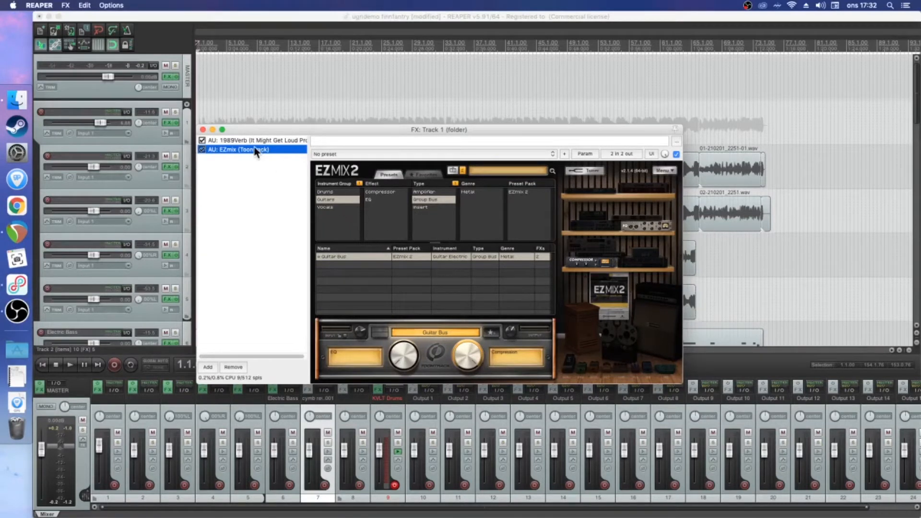
left_click(203, 129)
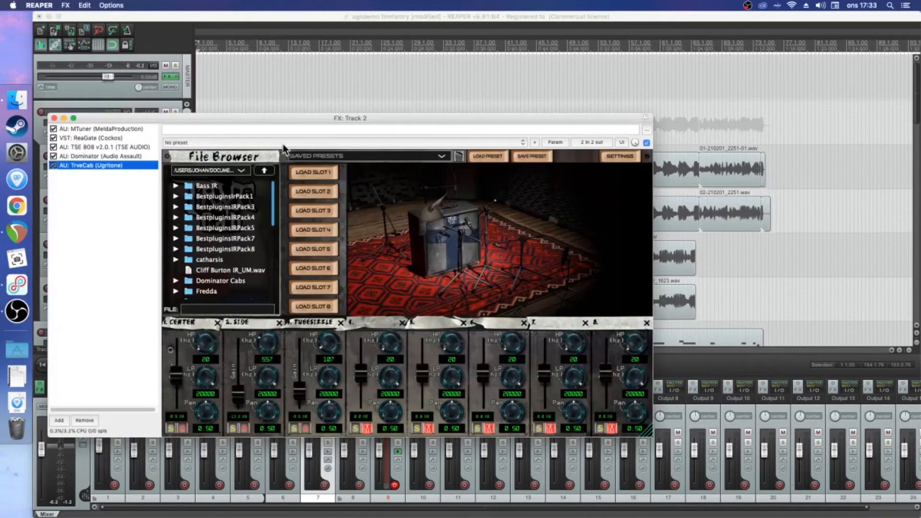
Move the Track 2 FX window clear of the track controls, bypass Track 1's FX chain and reset its volume to 0.00 dB
left_click_drag(343, 119, 412, 97)
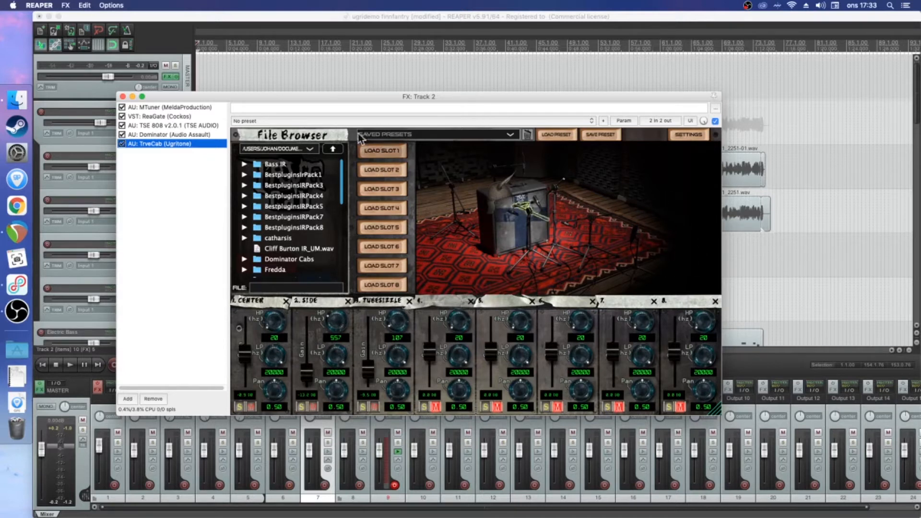
left_click_drag(365, 96, 451, 85)
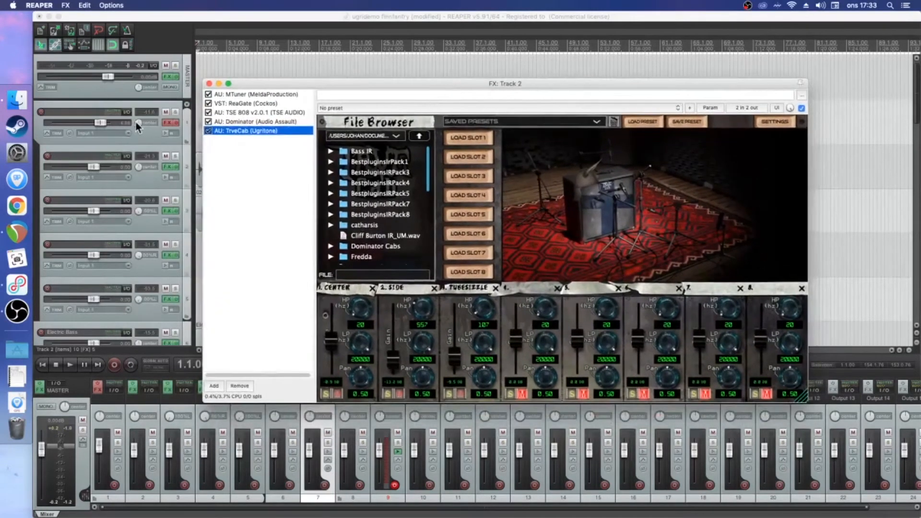
left_click(111, 109)
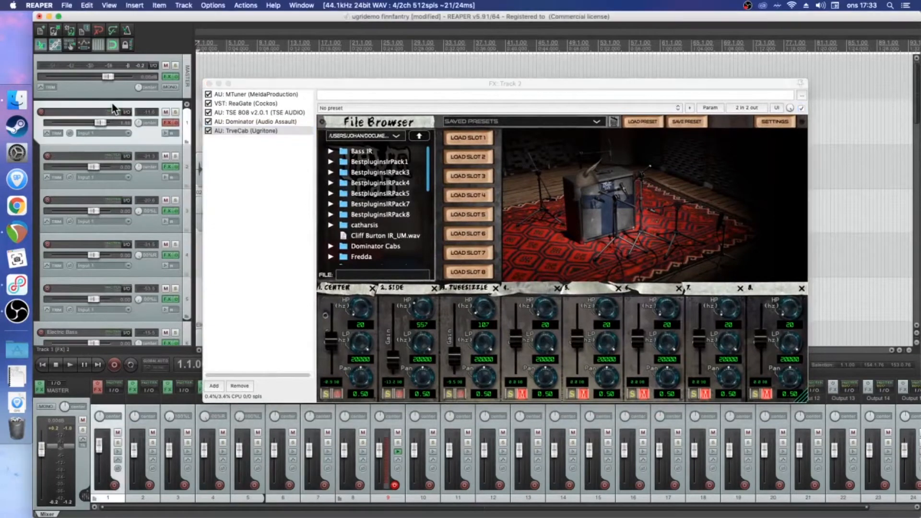
mouse_move(101, 124)
left_click(167, 123)
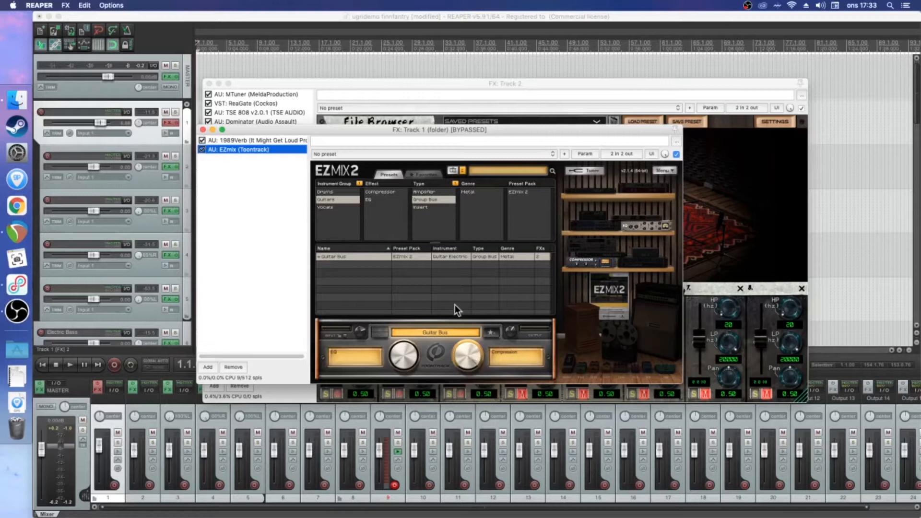
left_click(175, 124)
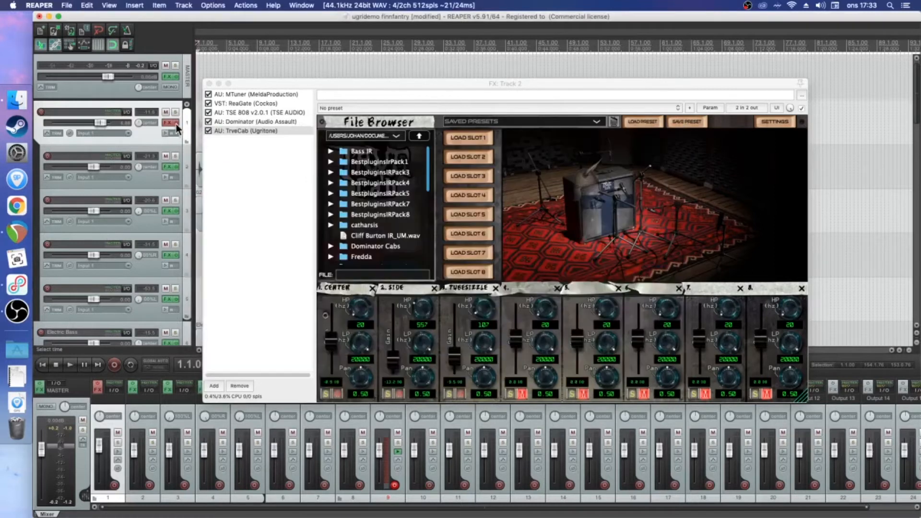
double_click(100, 122)
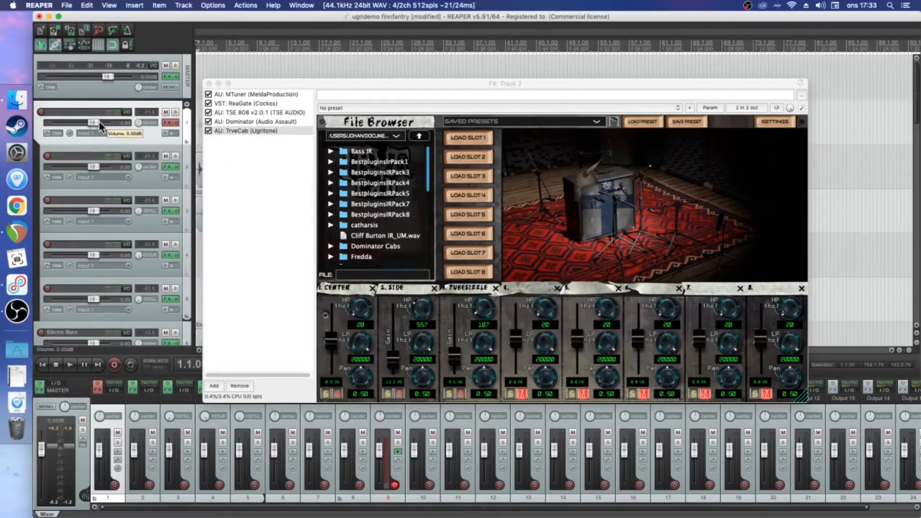
Solo track 2, listen to it from the start, then close its FX window and turn the solo off
left_click(175, 156)
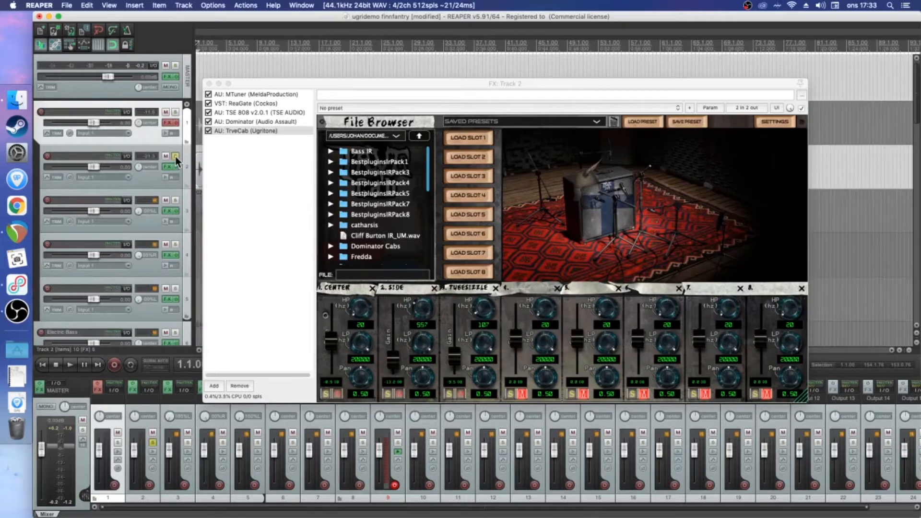
key("space")
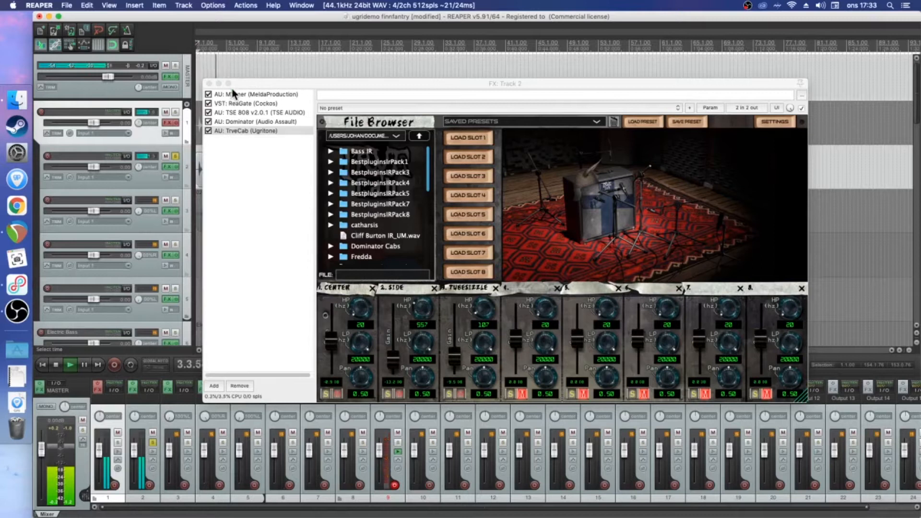
key("space")
left_click(210, 85)
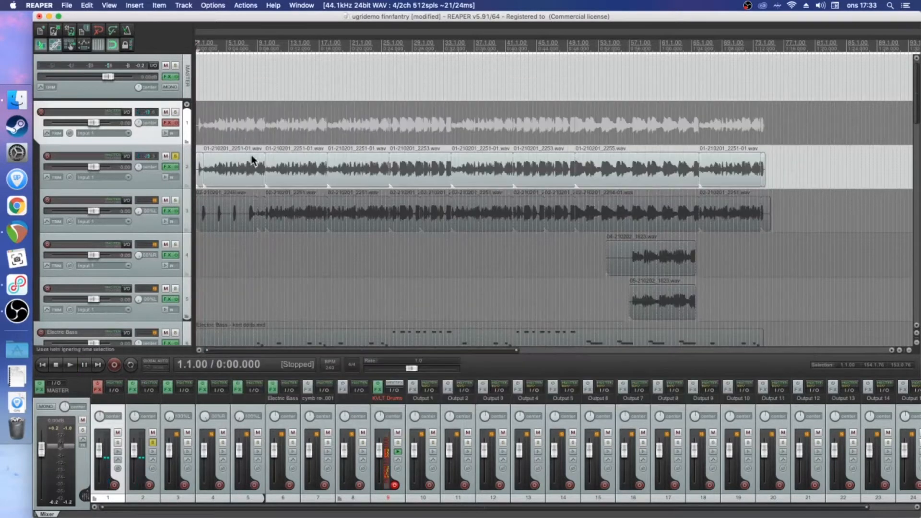
left_click(176, 156)
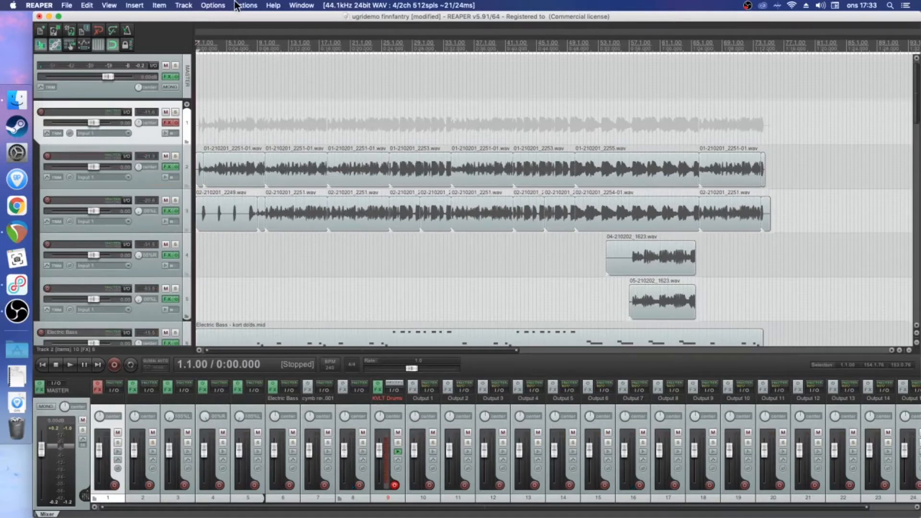
Pan track 2 hard right and play the full mix from the start
left_click_drag(139, 167, 139, 160)
key("space")
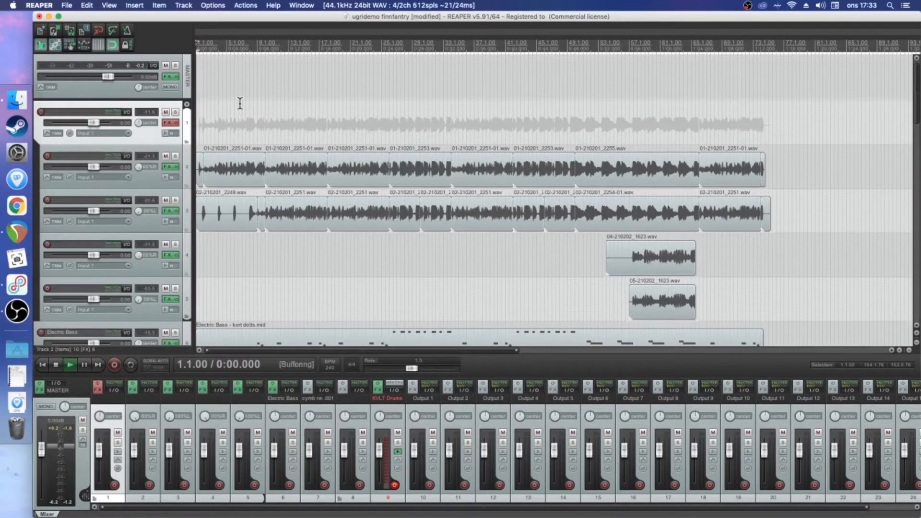
scroll(165, 260, "down", 1)
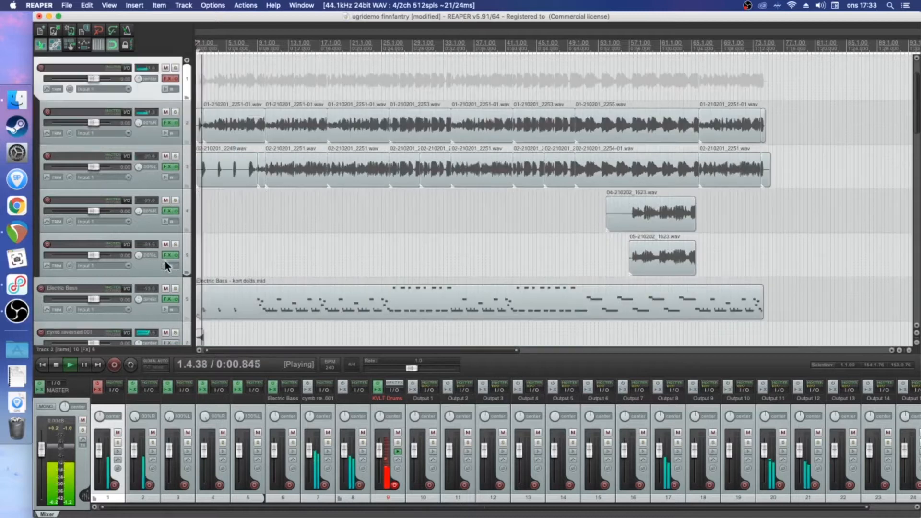
Disable the TS-999 SubScreamer, TrveCab and EZmix plugins on the Electric Bass track during playback, then stop
left_click(169, 299)
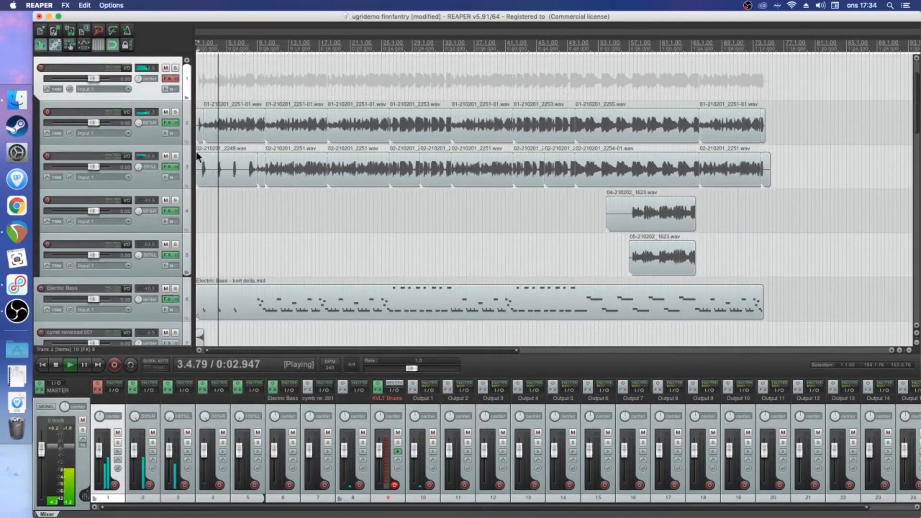
left_click(124, 176)
left_click(124, 157)
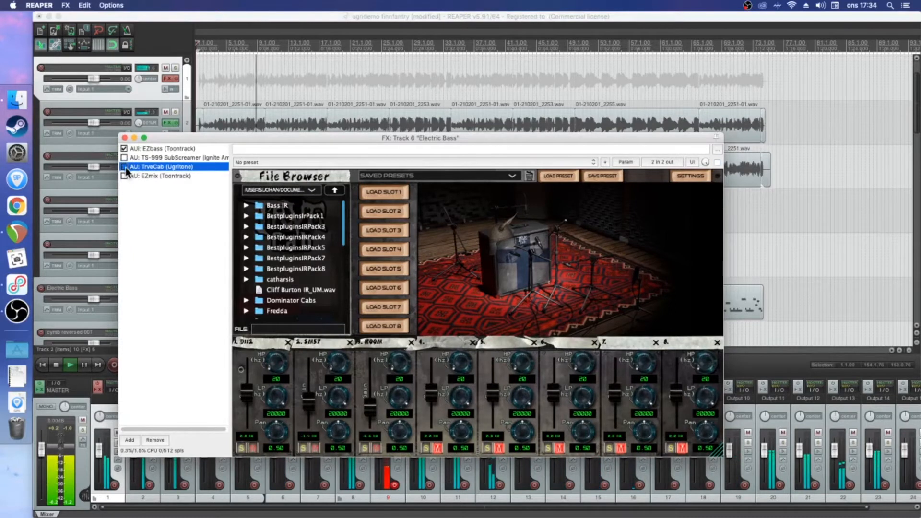
left_click(122, 138)
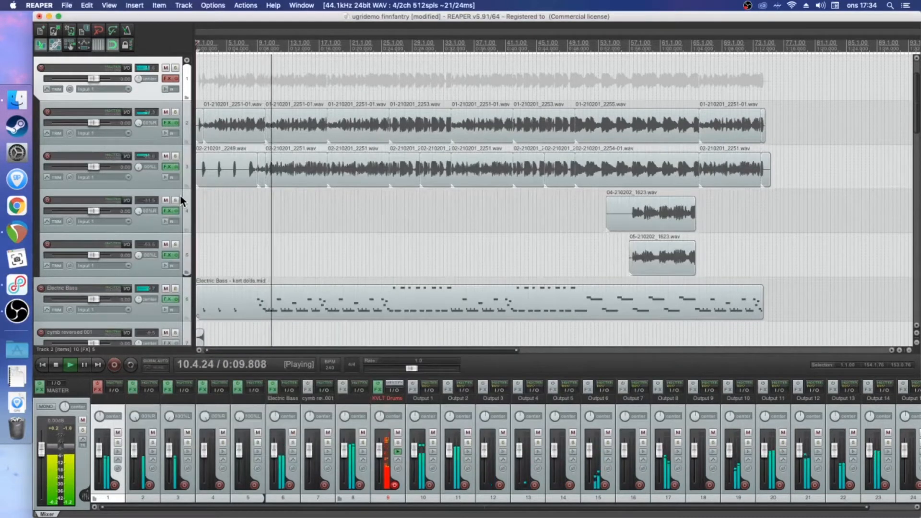
key("space")
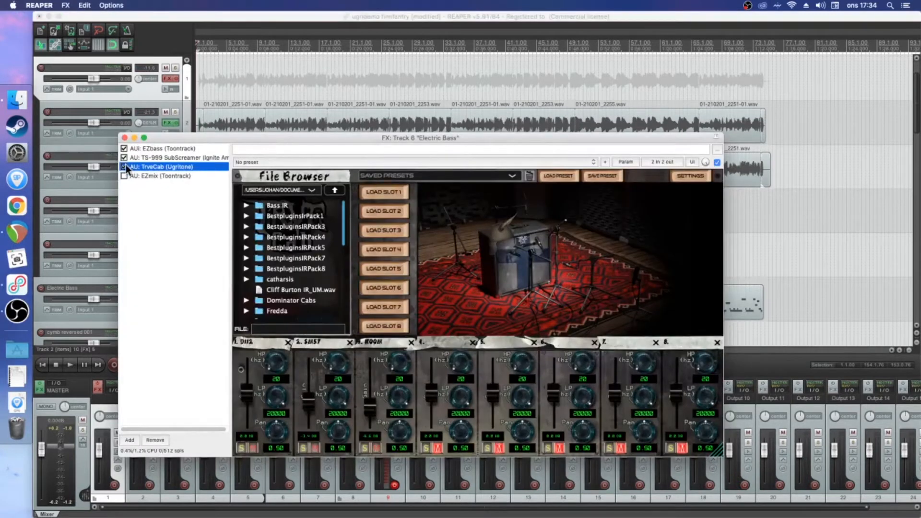
Re-enable the disabled plugins in the Electric Bass track's FX chain and close its window
left_click(124, 176)
left_click(124, 138)
scroll(168, 176, "up", 2)
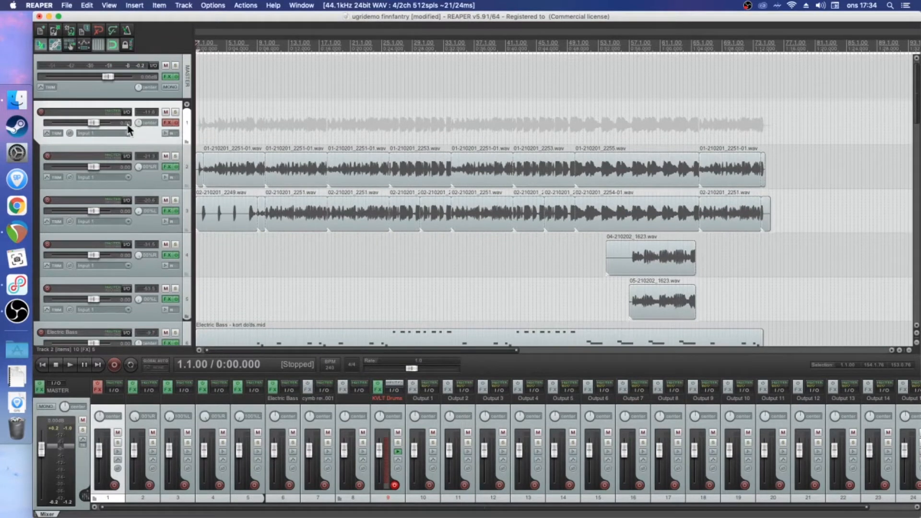
Re-enable the FX chain of the Track 1 folder and raise its volume back above 0 dB
left_click(177, 124)
mouse_move(93, 122)
left_click_drag(93, 122, 98, 121)
Center the pan of track 2 and load the preset UGRICAB: DROPCHUG - FULL RESET in its TrveCab plugin
left_click(149, 180)
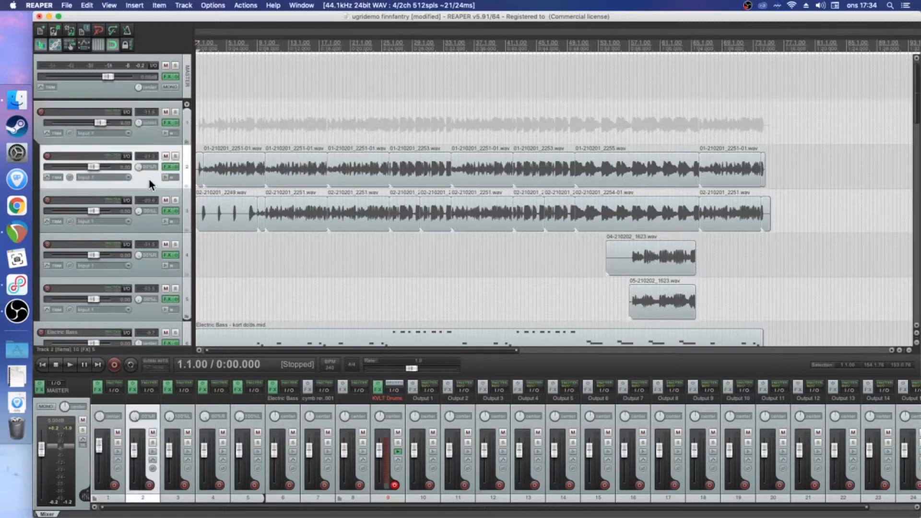
double_click(138, 166)
key("f")
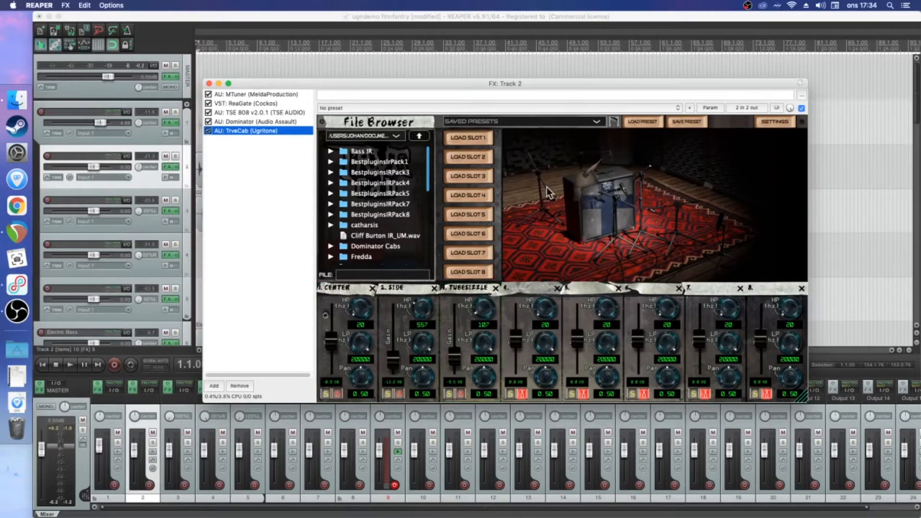
left_click(596, 122)
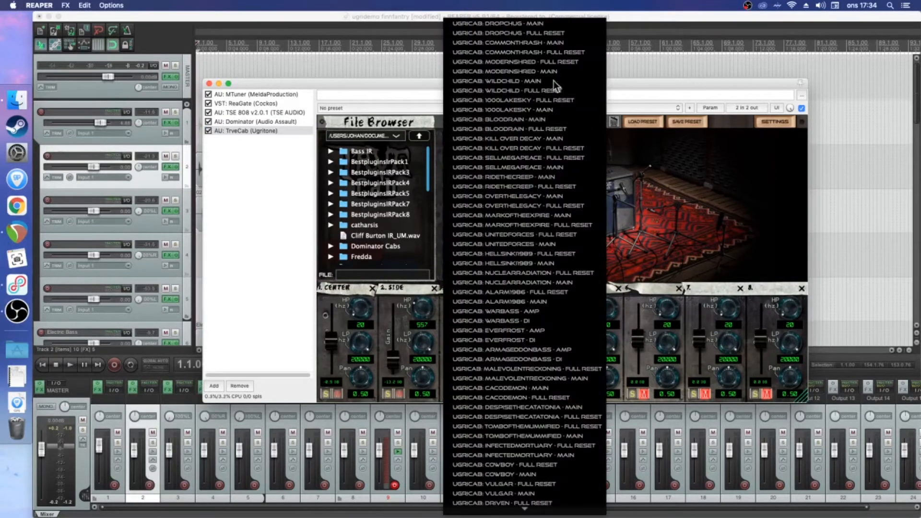
left_click(517, 33)
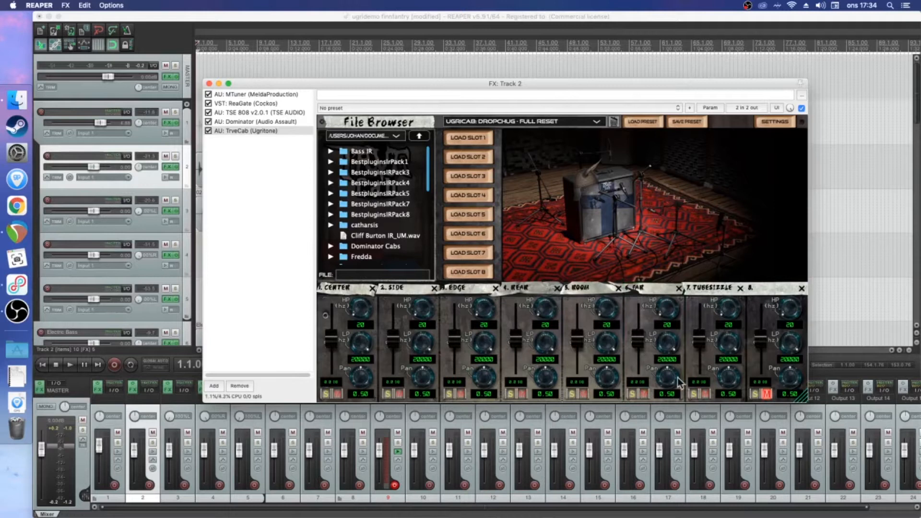
Start playback with the TrveCab Far mic and the Track 1 folder soloed, and mute track 3
key("space")
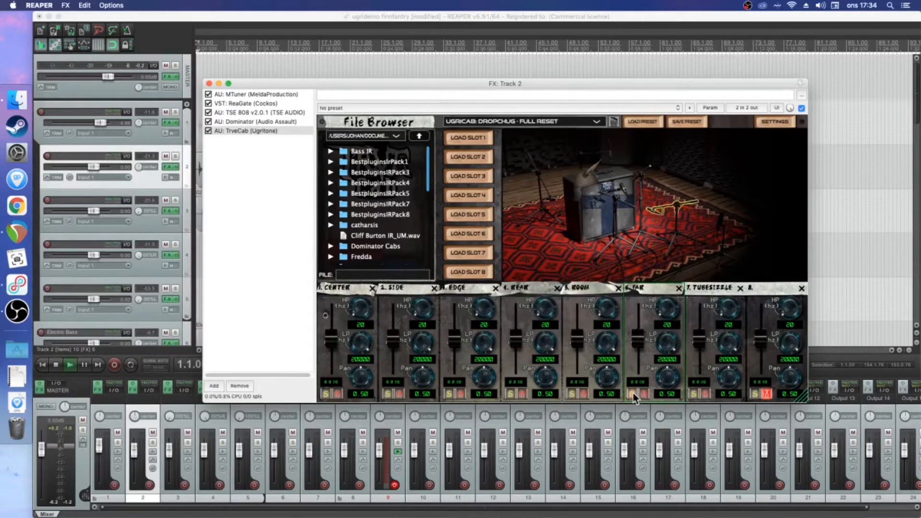
left_click(632, 393)
left_click(176, 112)
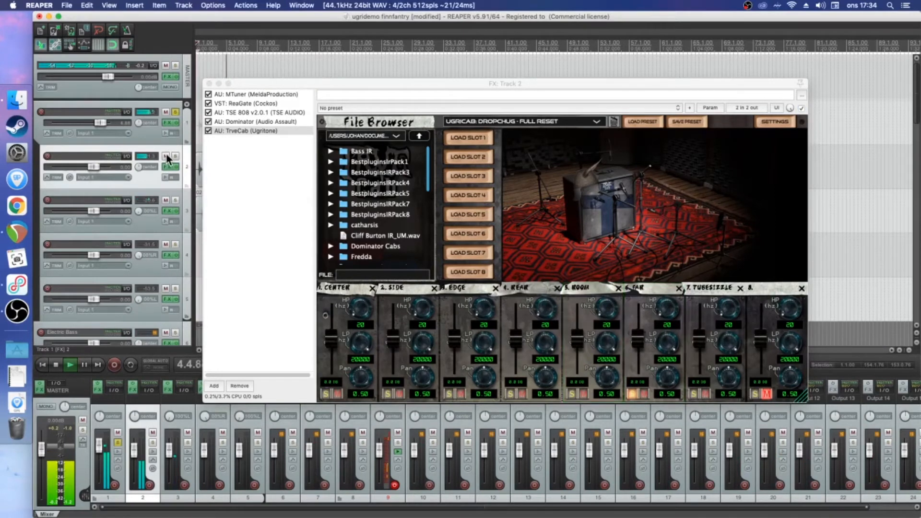
left_click(165, 200)
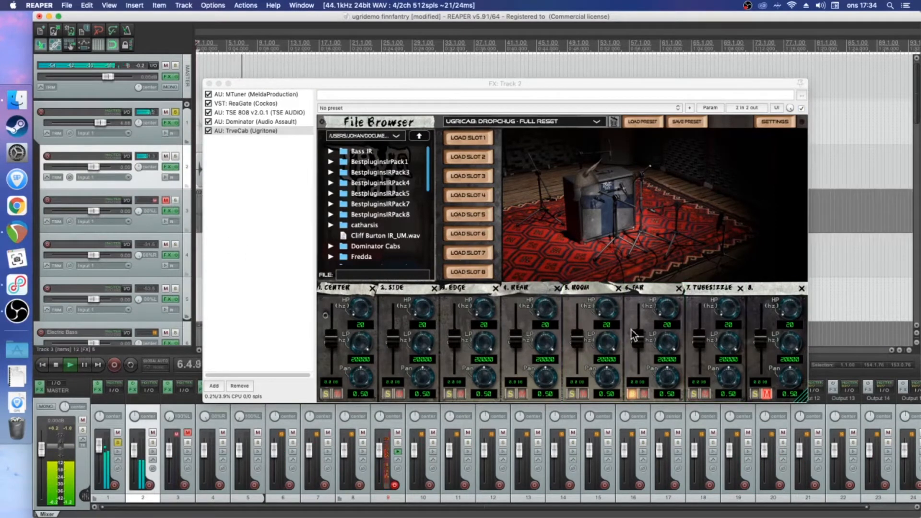
Add the Room and Tubesizzle mics to the soloed TrveCab slots and listen to the combination
left_click(573, 393)
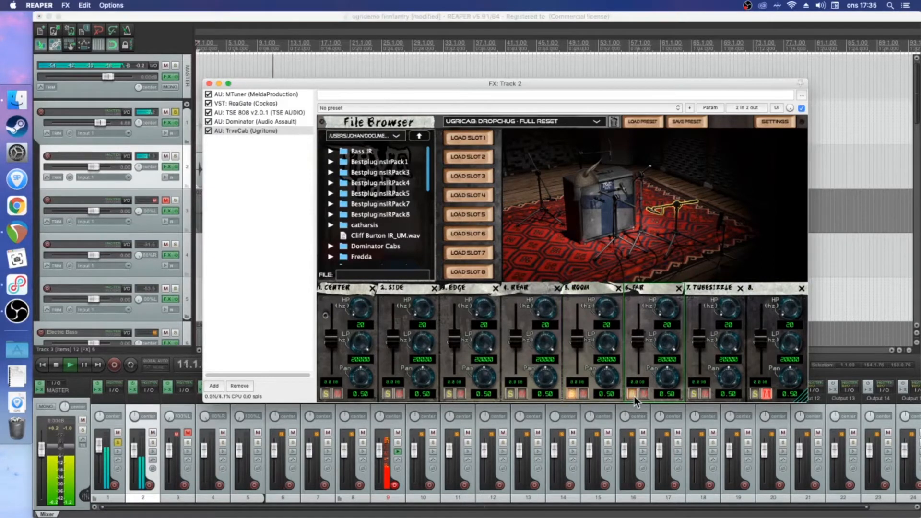
key("space")
left_click(692, 393)
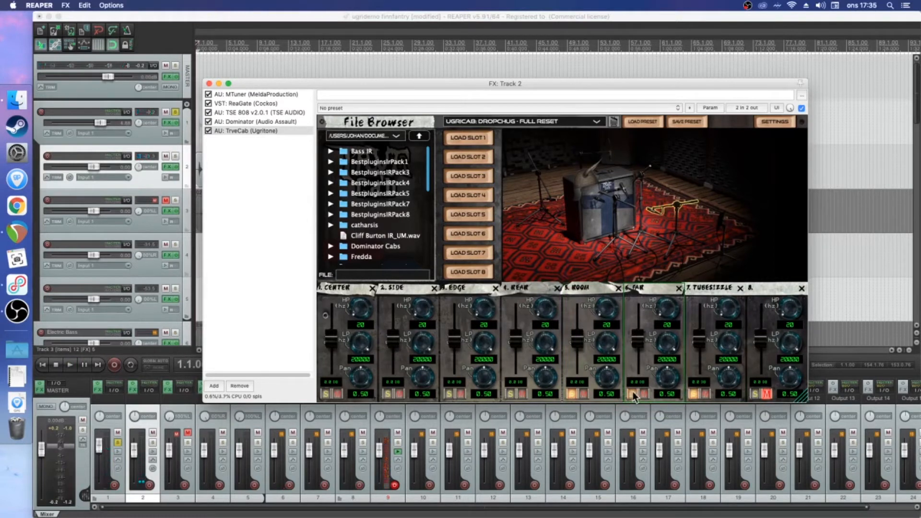
key("space")
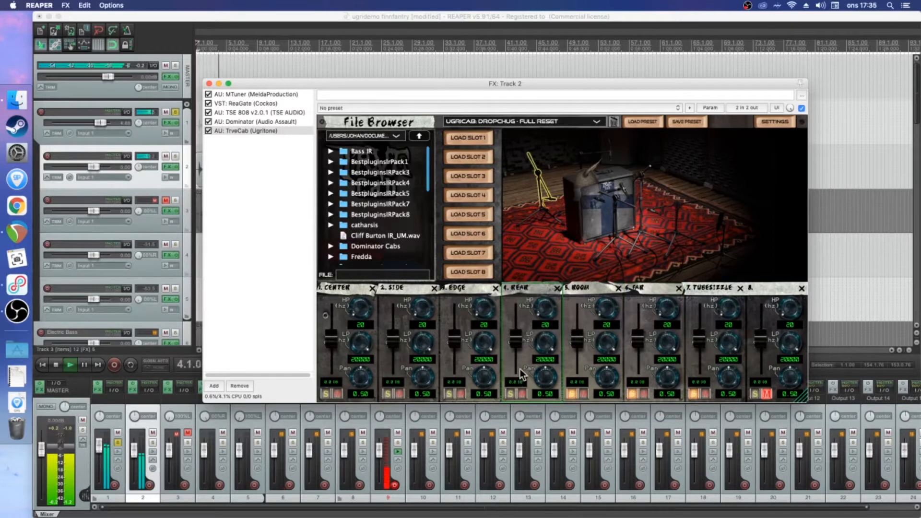
key("space")
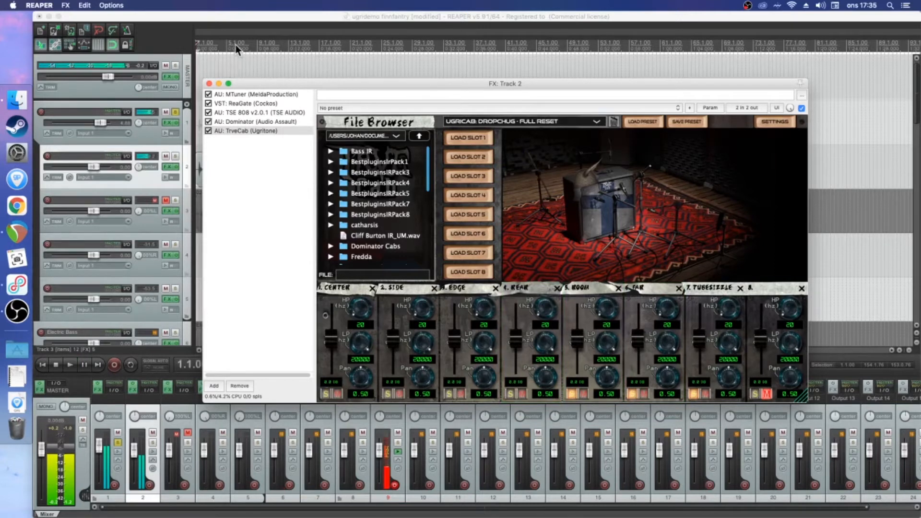
Move the edit cursor to bar 6, solo the TrveCab Rear mic as well and play from there
left_click(236, 46)
left_click(511, 395)
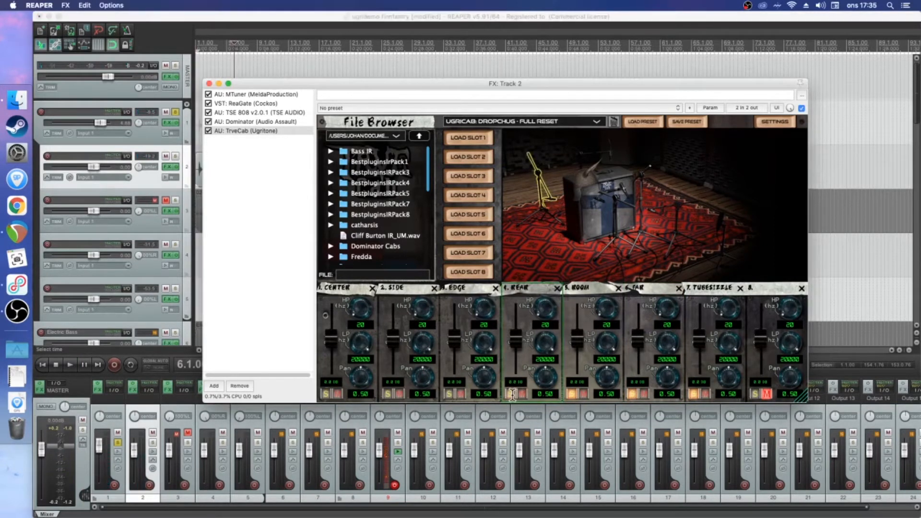
key("space")
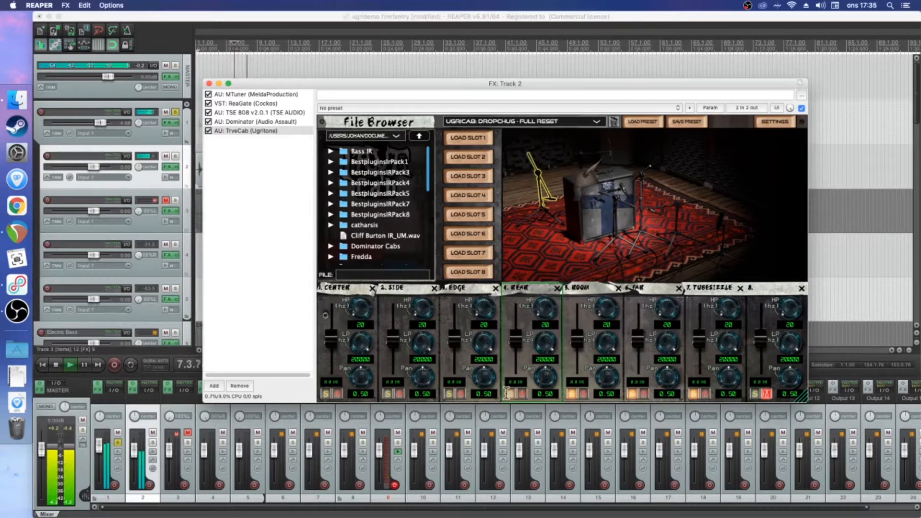
Solo the TrveCab Center, Side and Edge mics as well and listen to all seven mics together
key("space")
left_click(404, 391)
left_click(387, 394)
left_click(327, 394)
key("space")
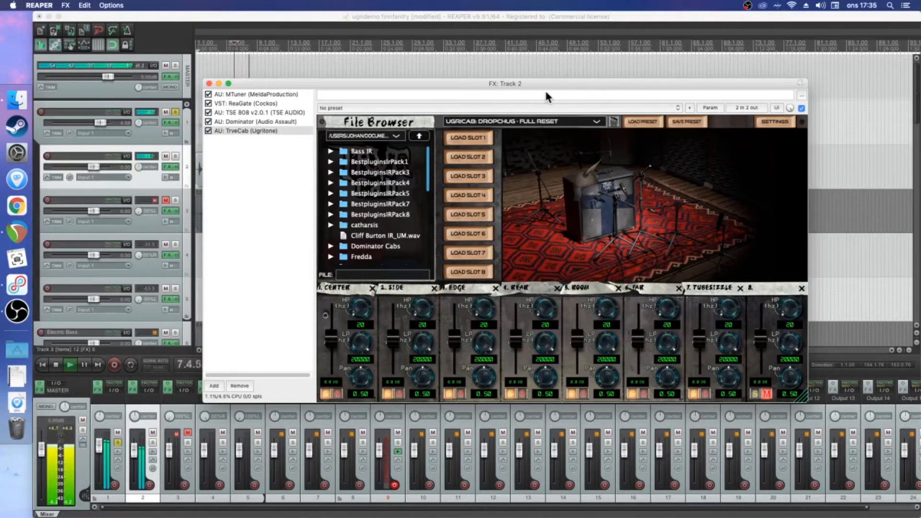
key("space")
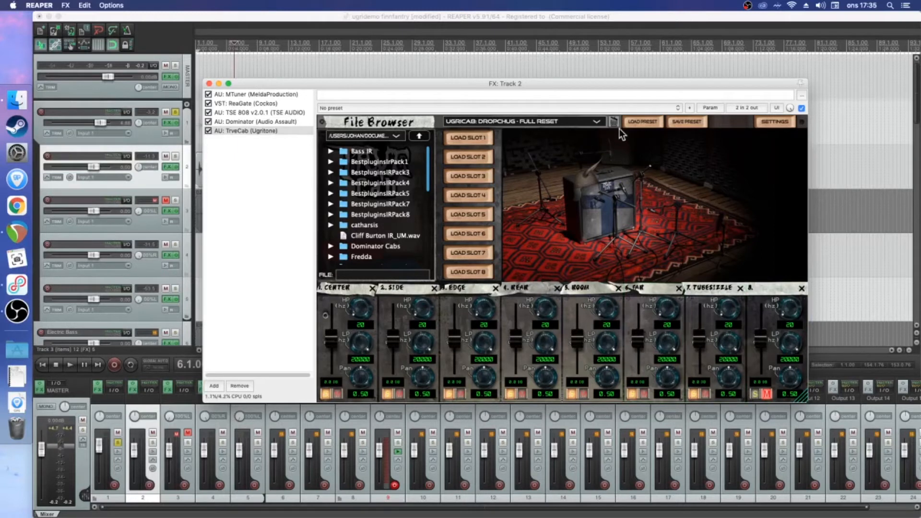
Load the preset UGRICAB: DROPCHUG - MAIN in TrveCab and play the track from bar 6
left_click(598, 124)
left_click(537, 122)
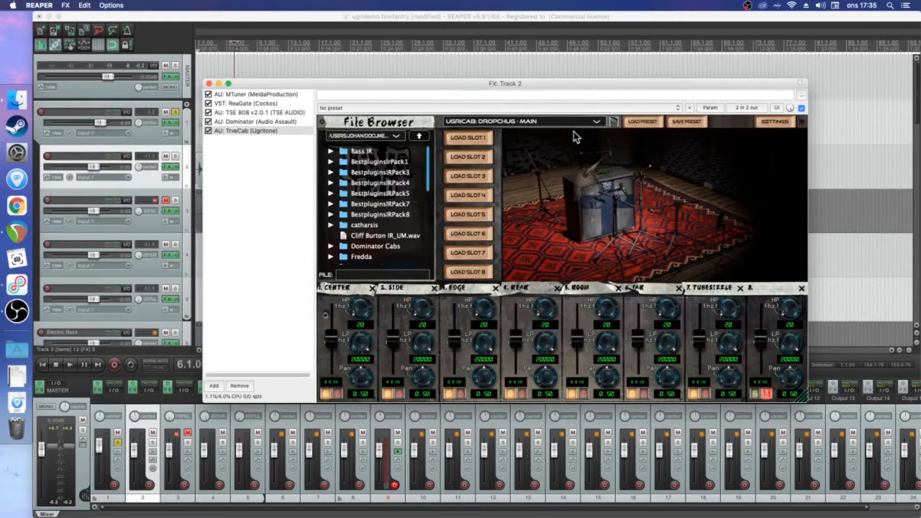
left_click(637, 122)
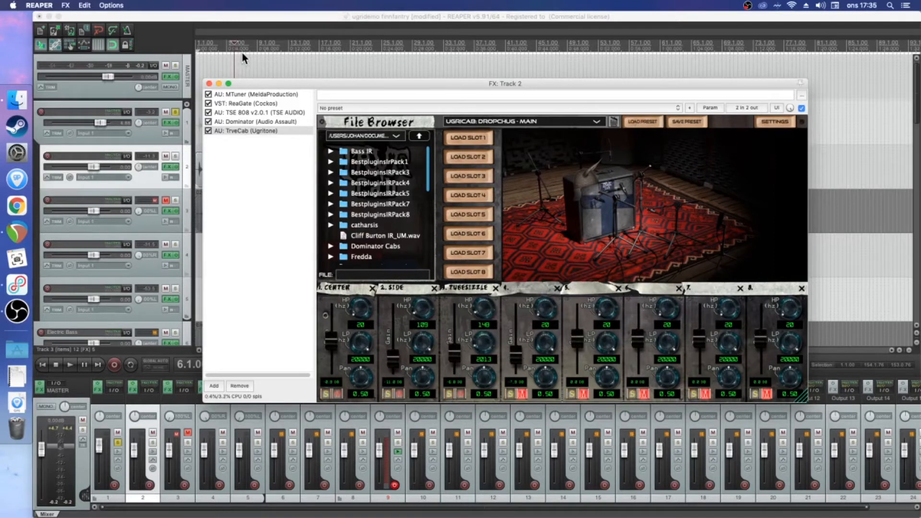
key("space")
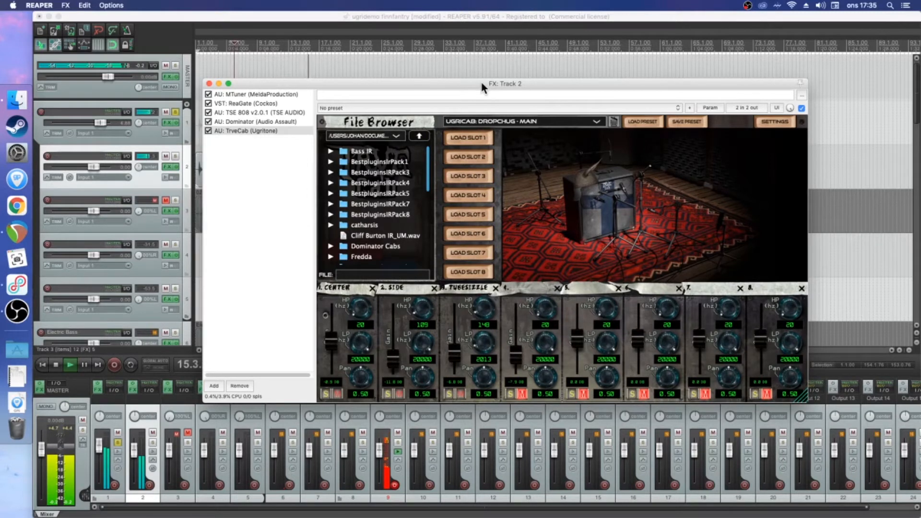
Move the plugin window down to uncover the waveforms and listen to the preset from bar 50
left_click_drag(481, 82, 483, 237)
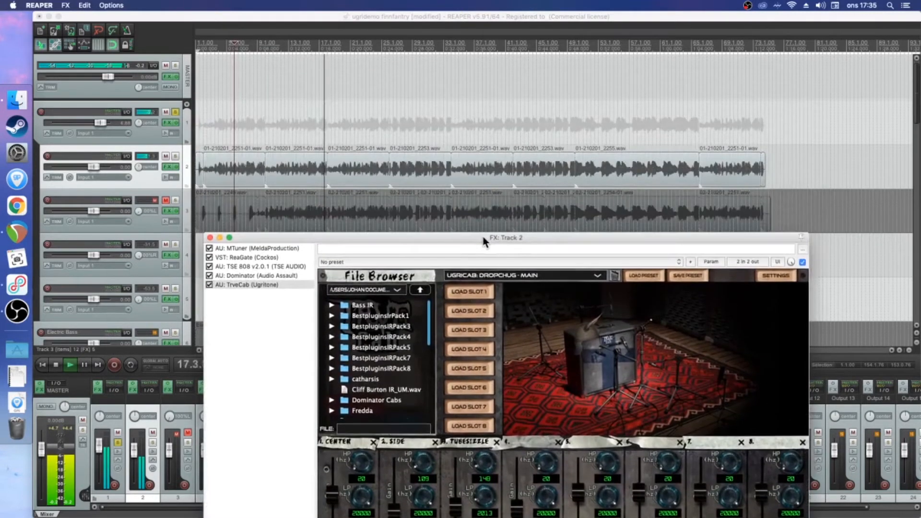
key("space")
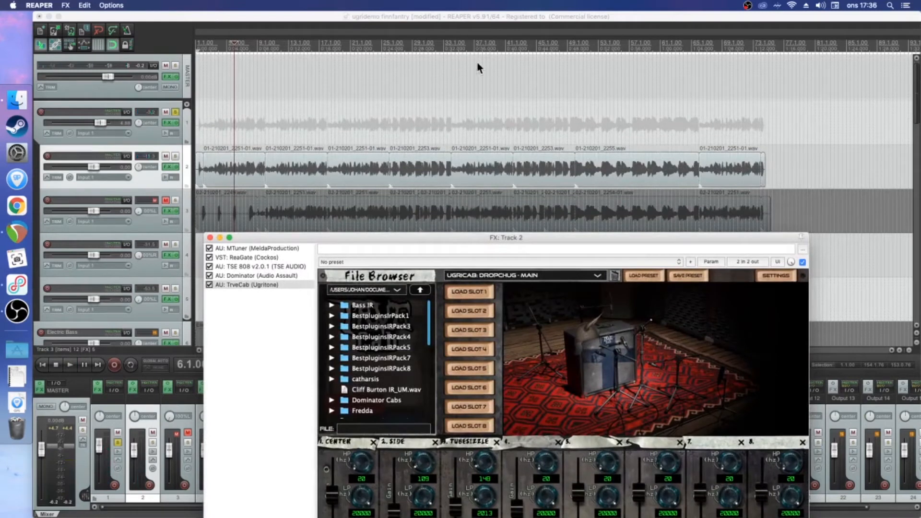
left_click(515, 46)
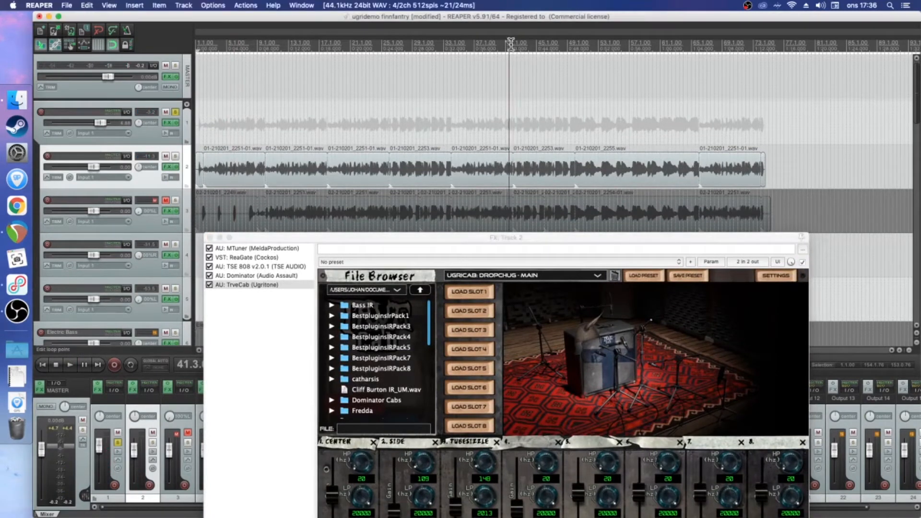
left_click(574, 49)
key("space")
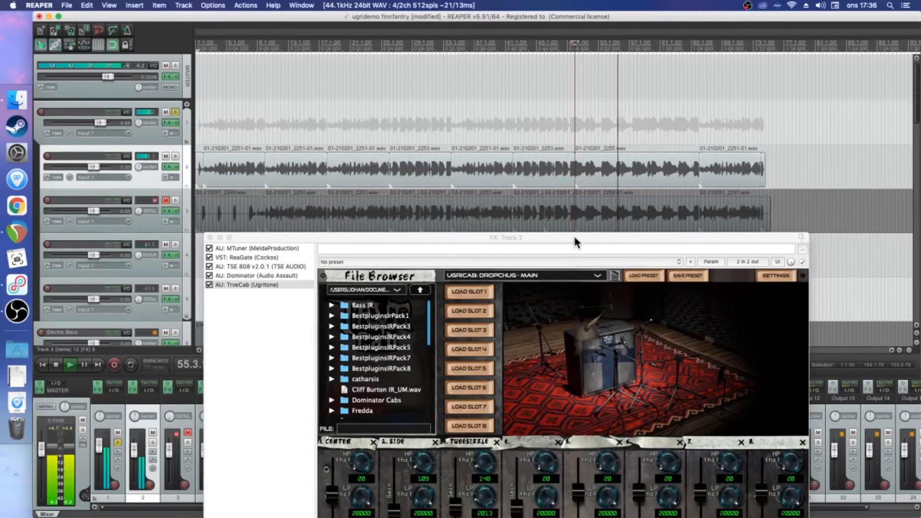
key("space")
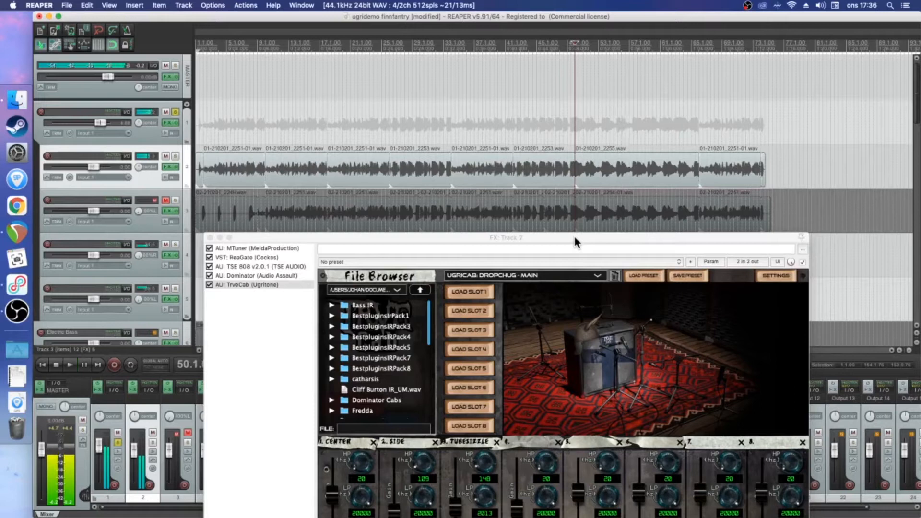
Mute tracks 4 and 5 and move the plugin window up to just below track 2
scroll(161, 207, "down", 3)
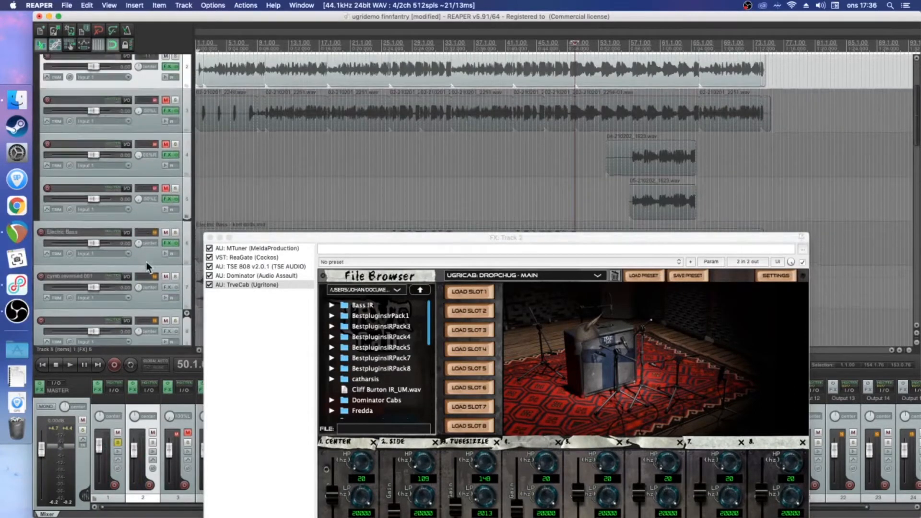
scroll(146, 262, "up", 4)
left_click_drag(567, 238, 569, 203)
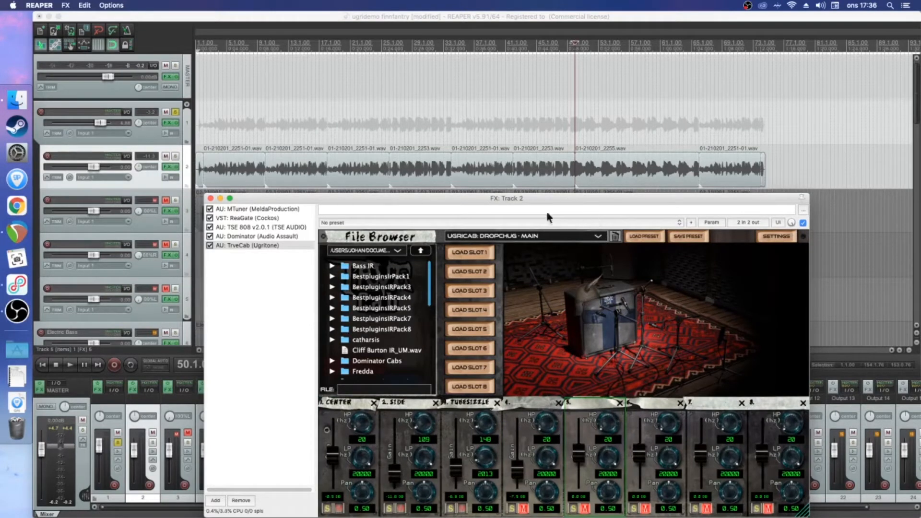
Load the preset UGRICAB: COMMONTHRASH - MAIN and audition it from bar 26 and from bar 50
left_click(599, 238)
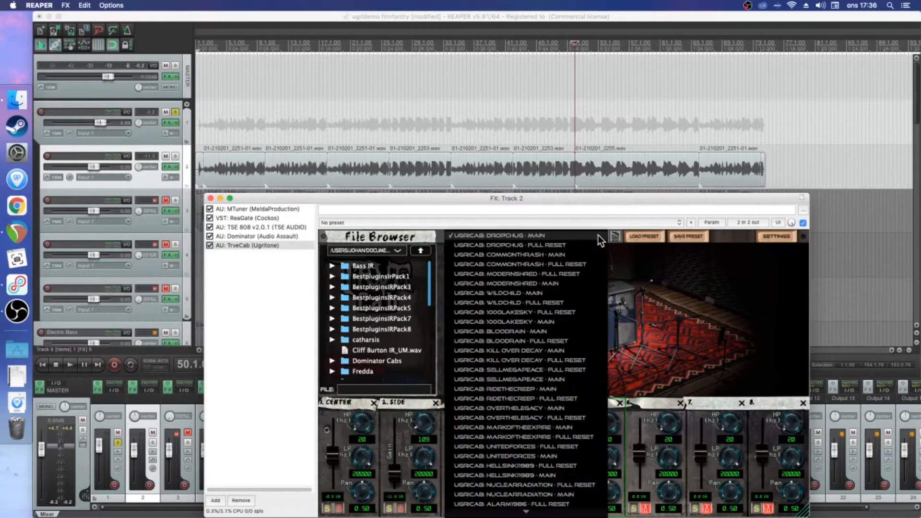
left_click(525, 256)
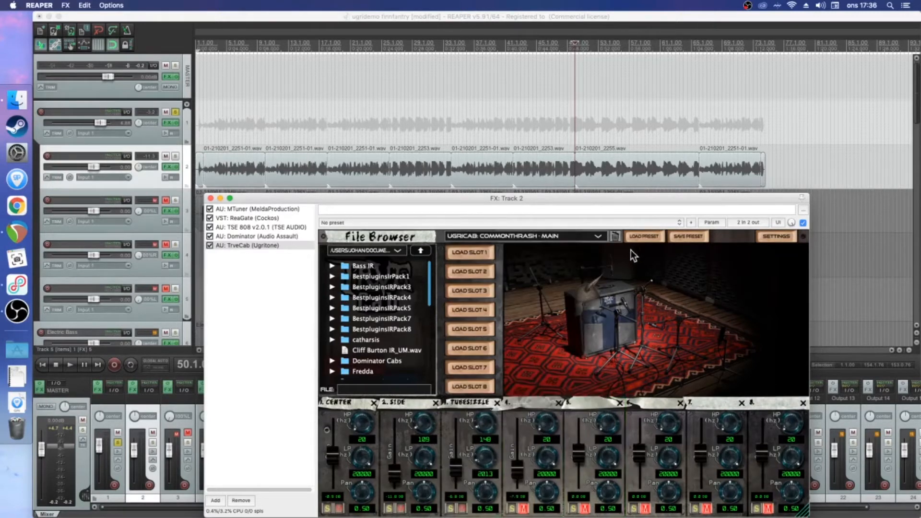
left_click(388, 46)
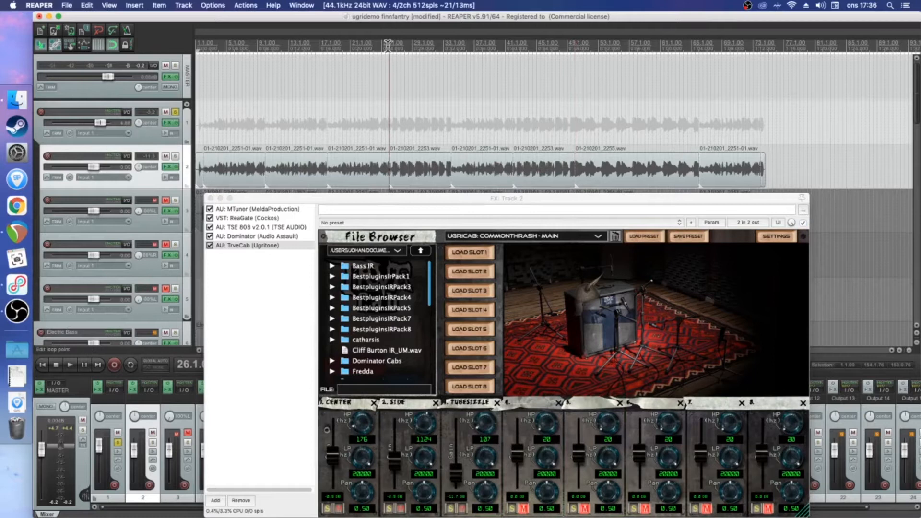
key("space")
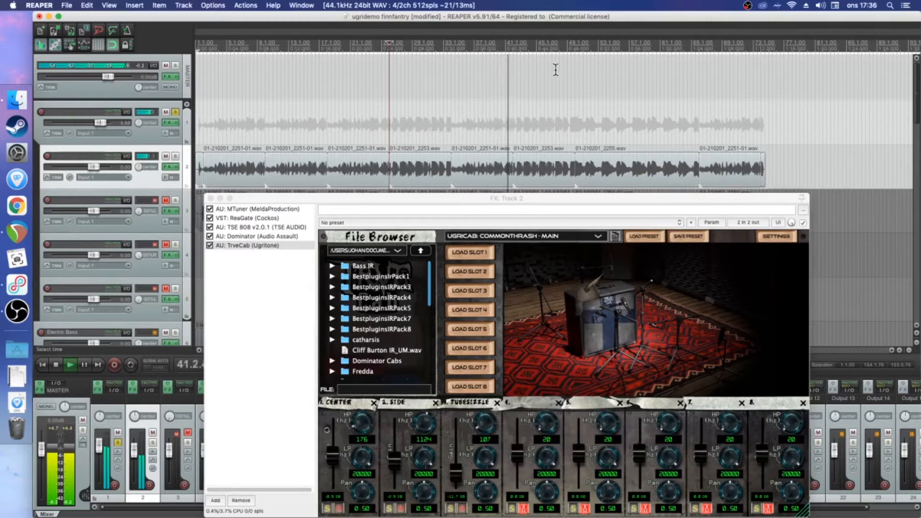
left_click(573, 47)
key("space")
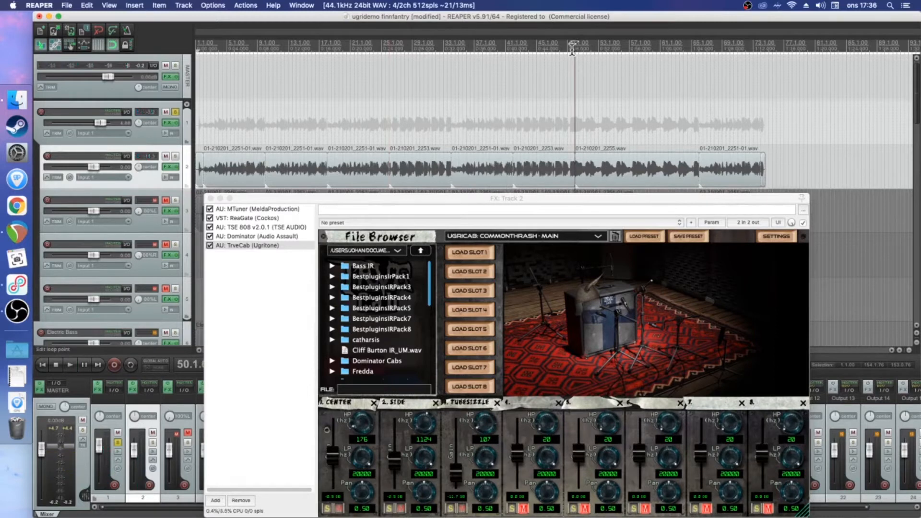
key("space")
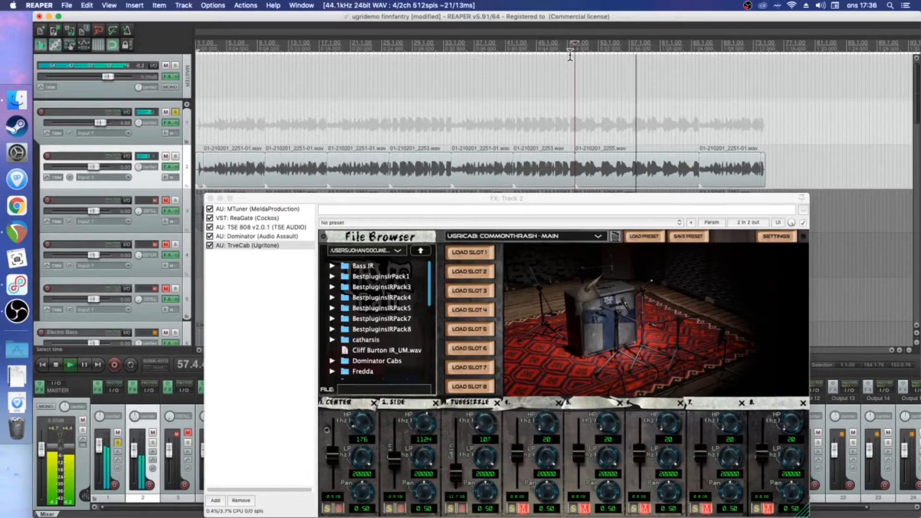
key("space")
Load the preset UGRICAB: MODERNSHRED - MAIN and audition it from bar 34 and from bar 50
left_click(598, 236)
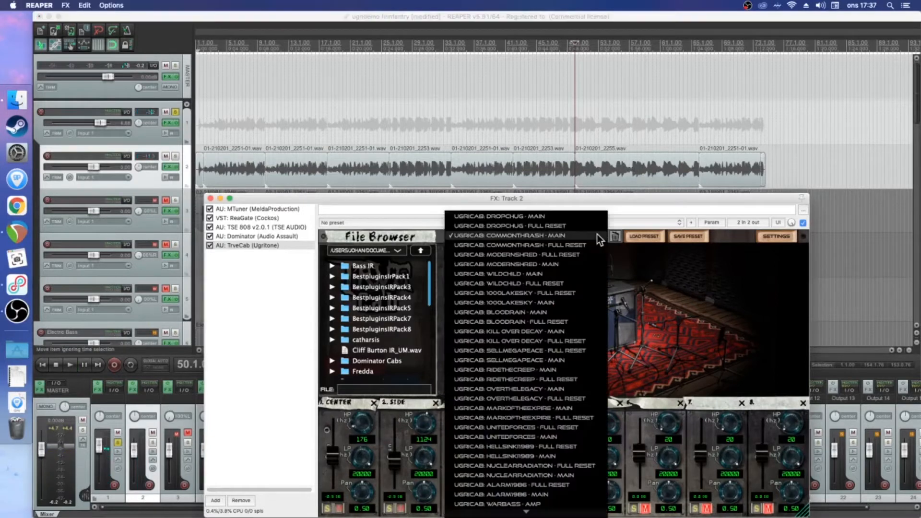
left_click(537, 264)
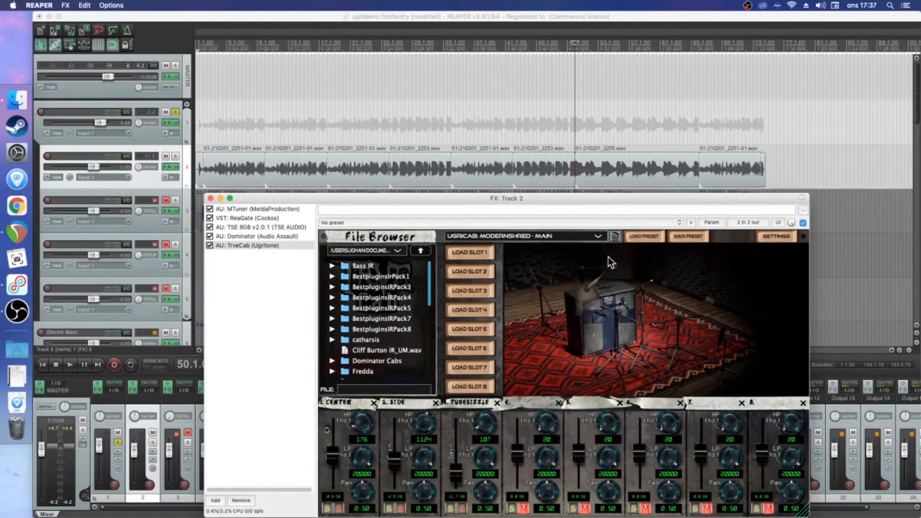
left_click(511, 53)
left_click(449, 50)
key("space")
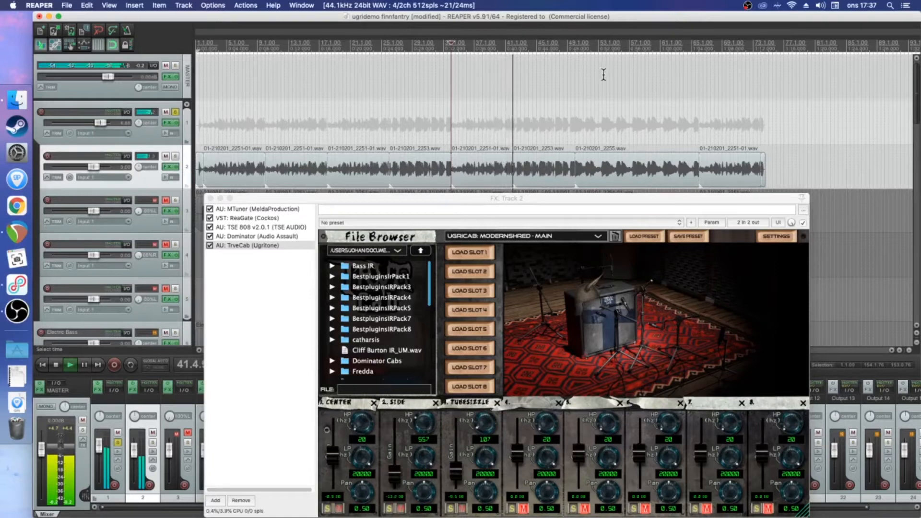
left_click(586, 46)
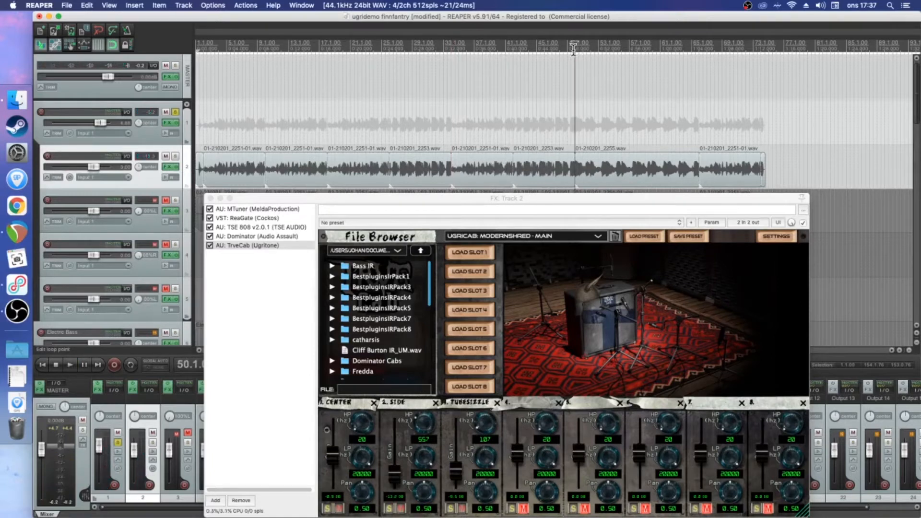
key("space")
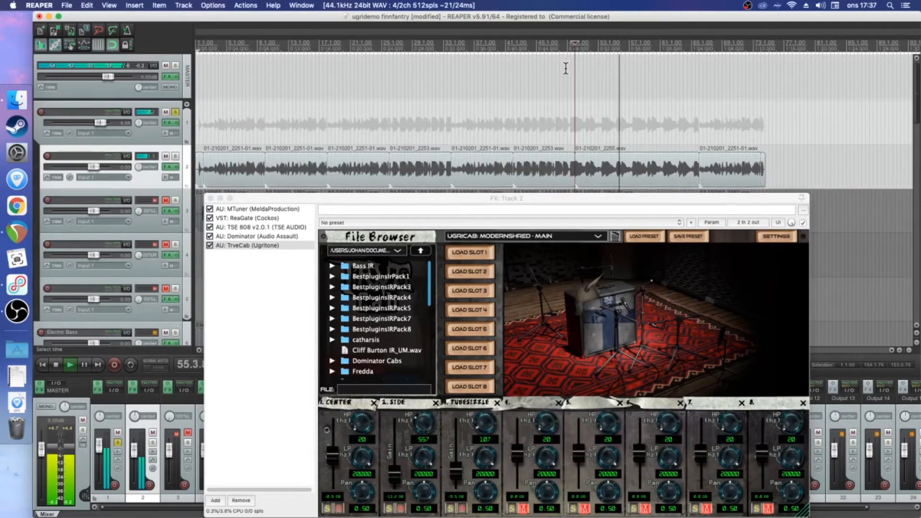
key("space")
Load the preset UGRICAB: WILDCHILD - MAIN and audition it from bar 34 and from bar 50
left_click(590, 236)
left_click(541, 245)
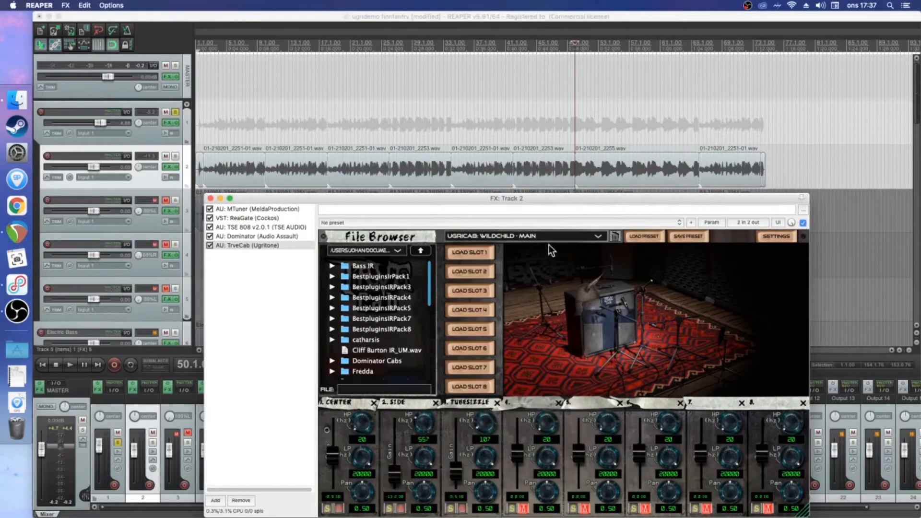
left_click(450, 45)
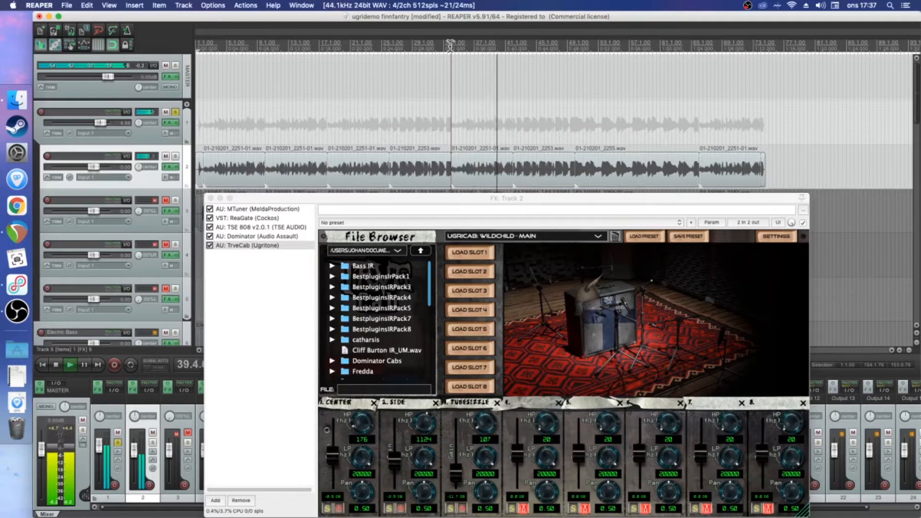
key("space")
left_click(577, 47)
key("space")
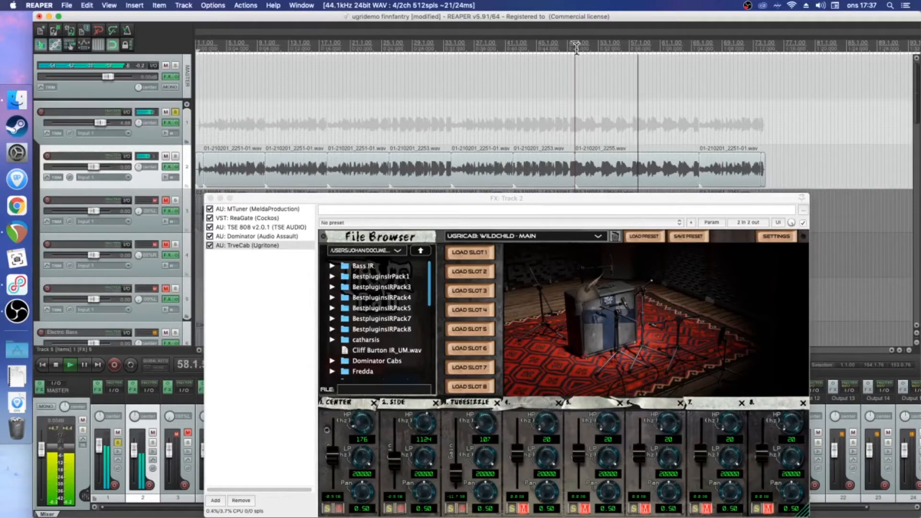
key("space")
Load the preset UGRICAB: 1000LAKESKY - MAIN and audition it from bar 34 and from bar 50
left_click(598, 236)
left_click(599, 237)
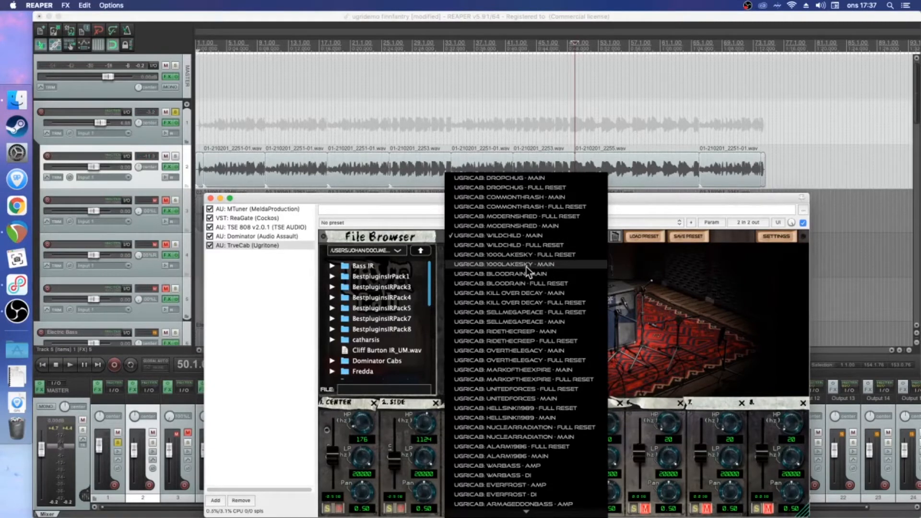
left_click(527, 264)
left_click(451, 48)
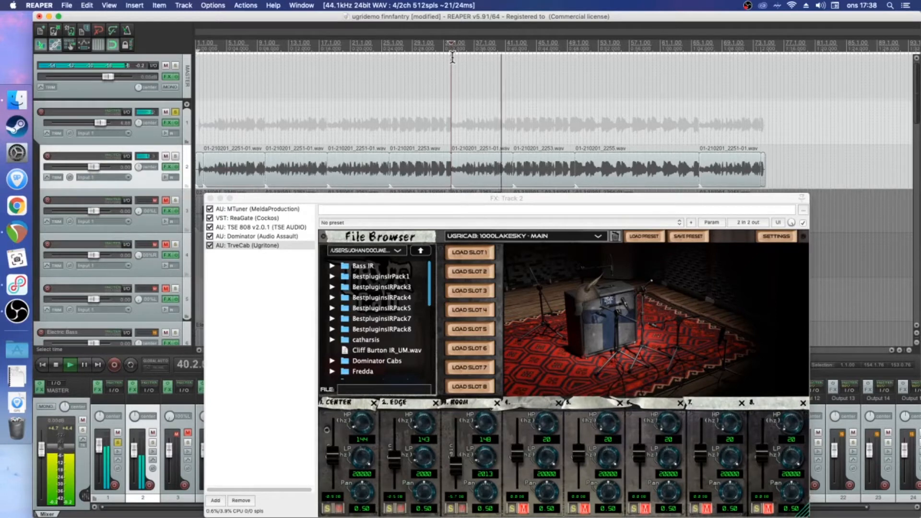
left_click(575, 46)
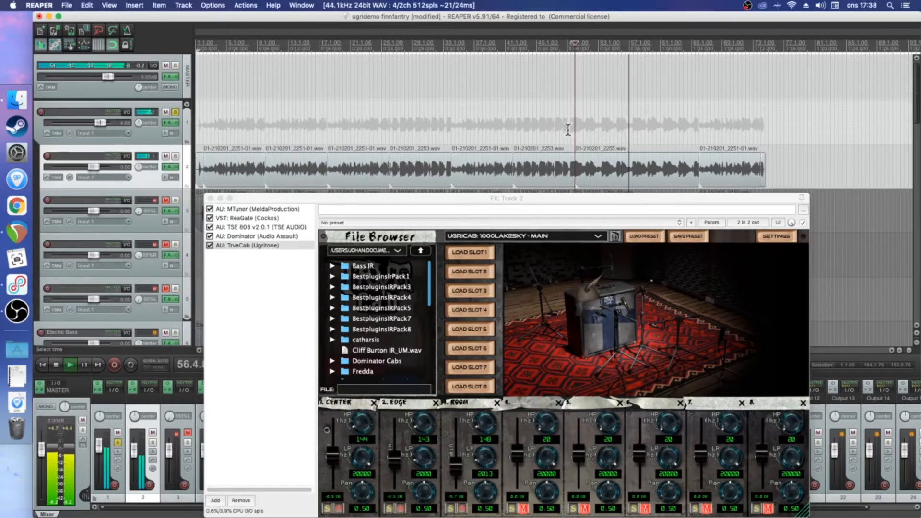
key("space")
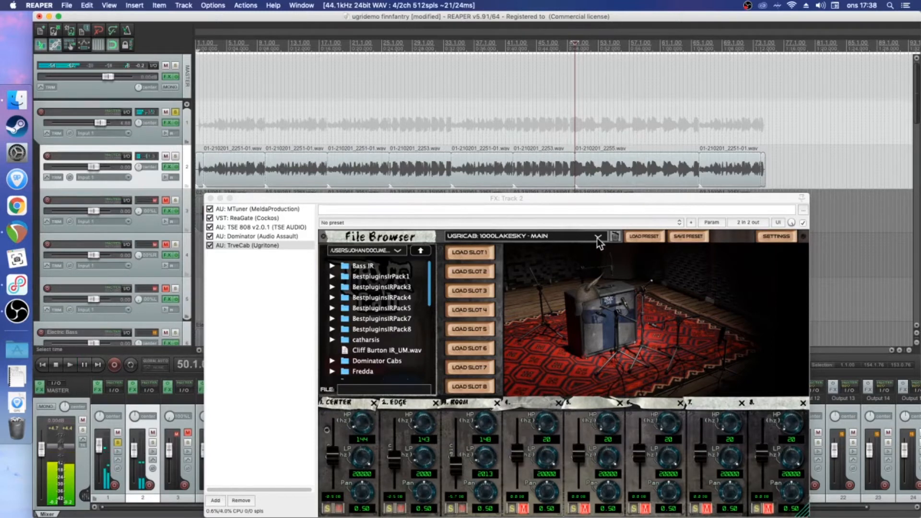
Switch TrveCab back to the preset UGRICAB: MODERNSHRED - MAIN and pan track 2 fully to one side
left_click(597, 237)
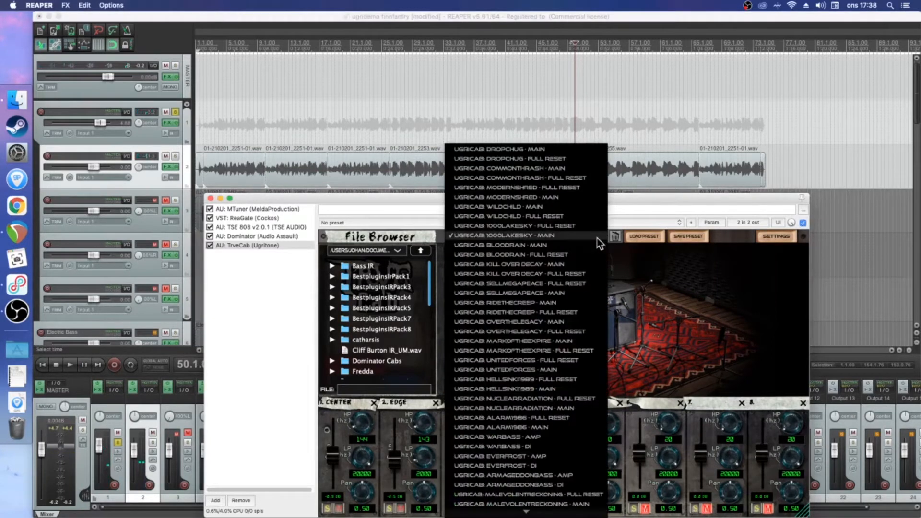
left_click(556, 197)
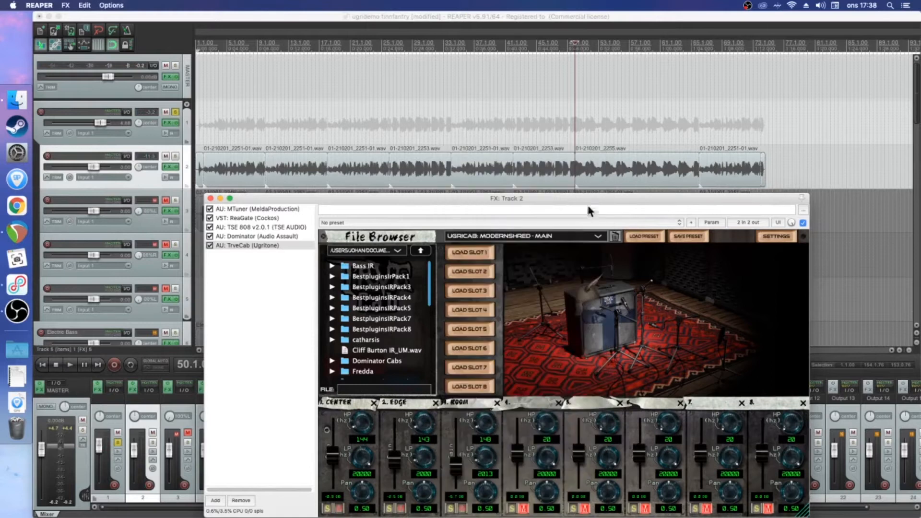
left_click(145, 173)
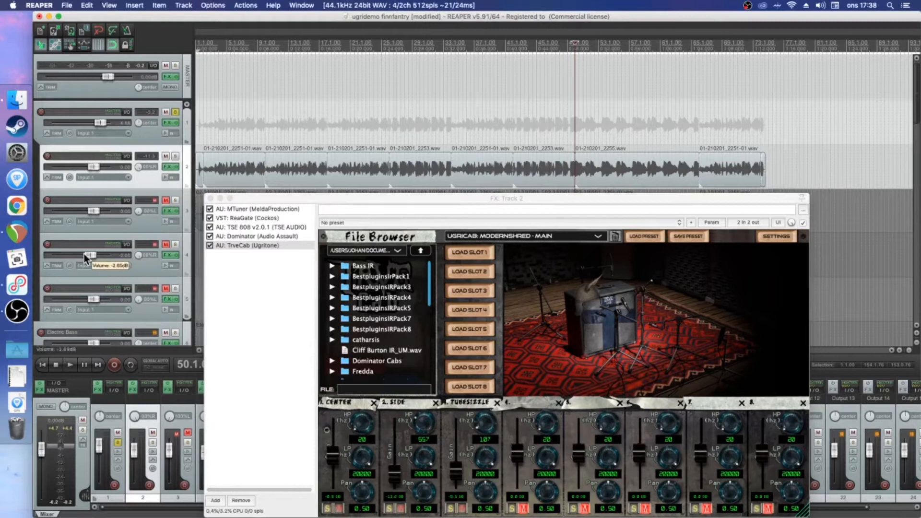
Lower the volume of tracks 4 and 5 slightly and unmute track 3
left_click_drag(93, 298, 91, 298)
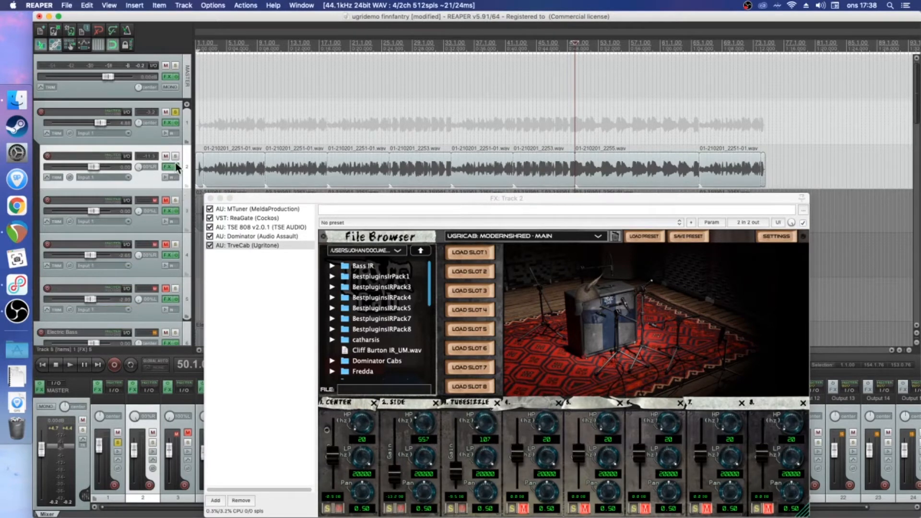
left_click(166, 199)
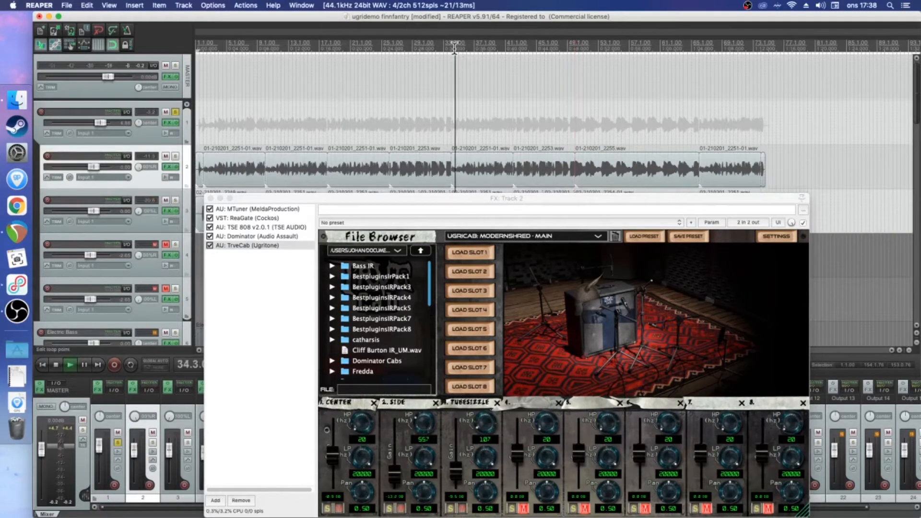
Audition the panned guitar tracks together from bar 34
key("space")
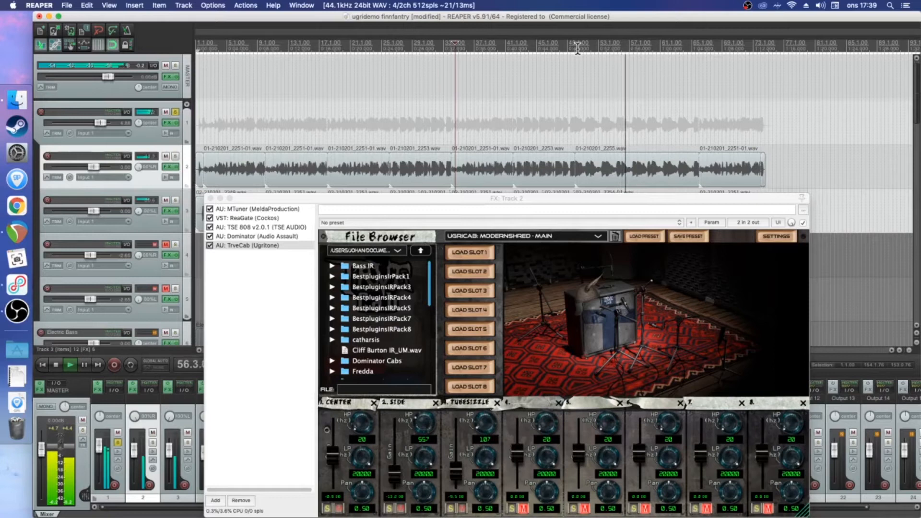
key("space")
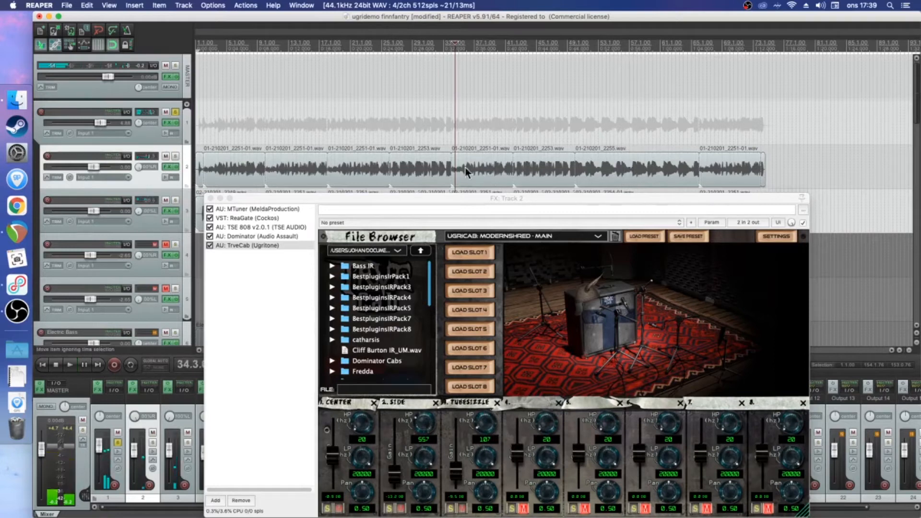
Inspect the effects on the track 1 guitar folder, including EZmix, and close both open effect windows
left_click(170, 123)
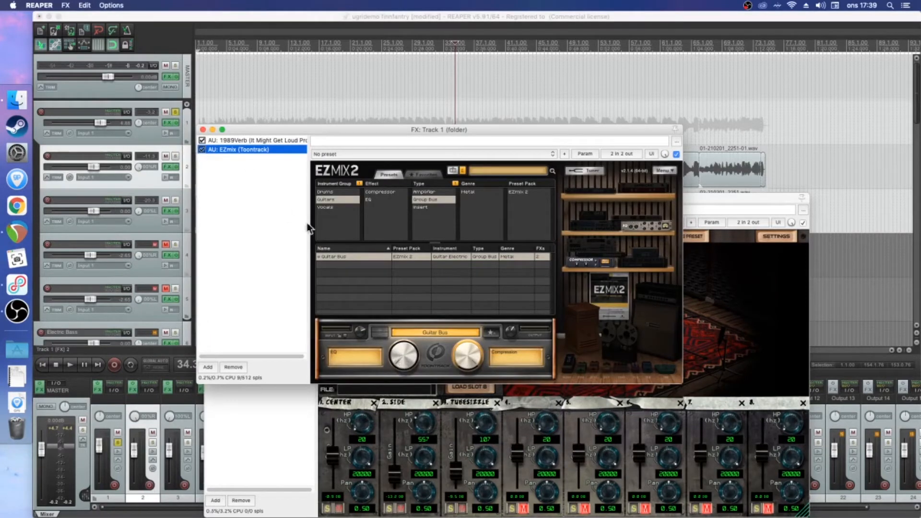
left_click(203, 129)
left_click(212, 198)
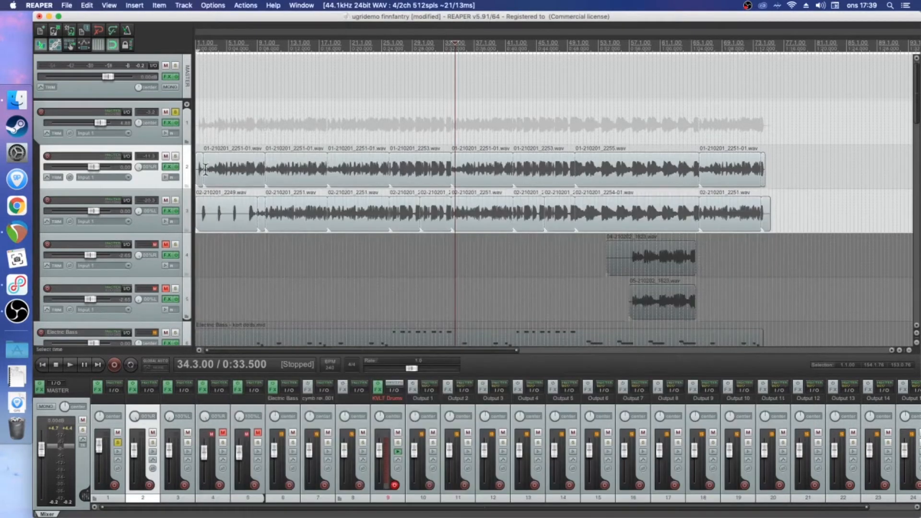
Unsolo and mute the track 1 guitar folder and place the edit cursor at bar 10
left_click(176, 115)
left_click(165, 113)
scroll(146, 246, "down", 5)
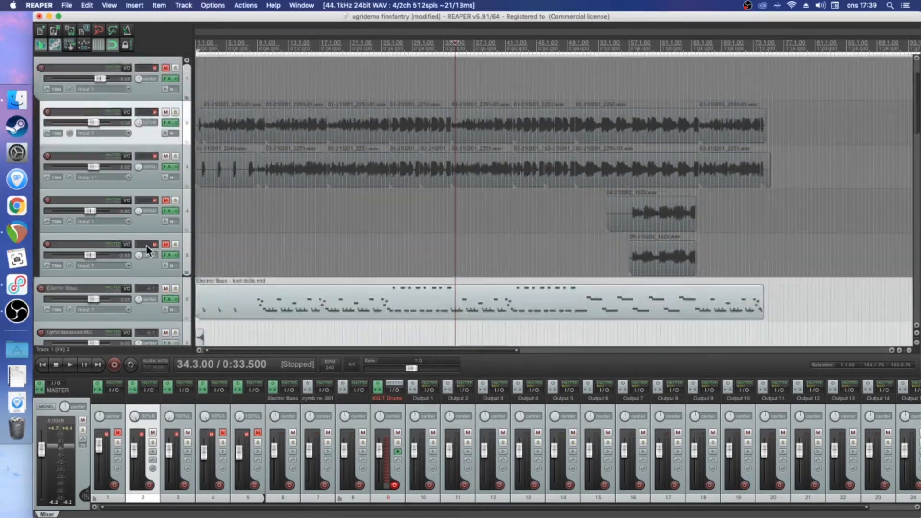
left_click(268, 46)
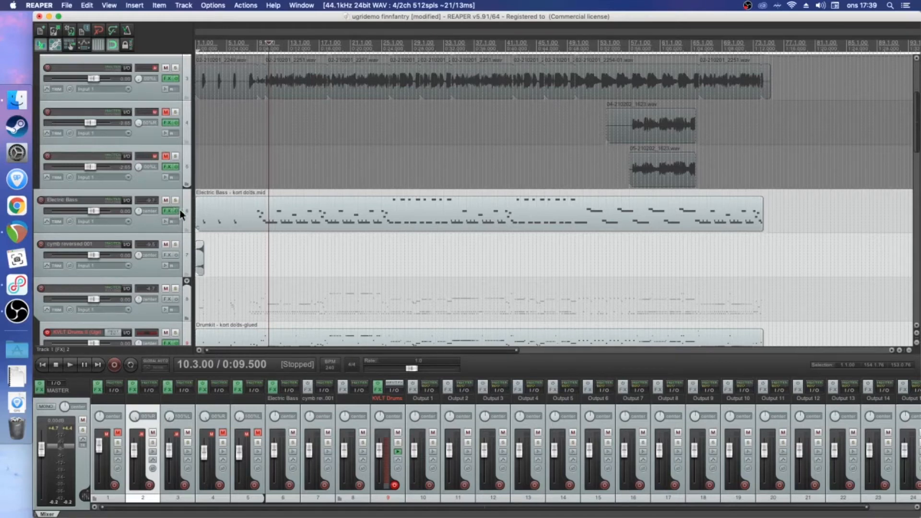
Review the Electric Bass track's effects chain, including TrveCab and the EZmix Guitar Bus preset, and close its window
key("f")
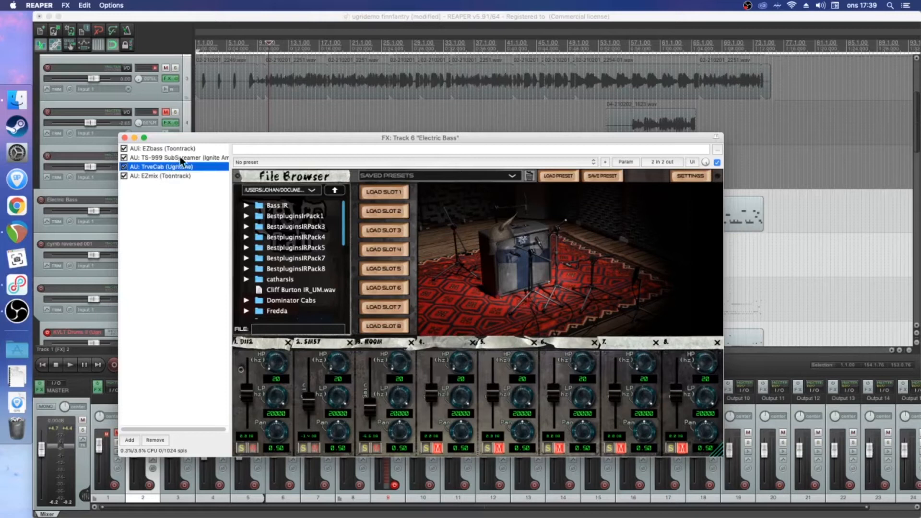
left_click(152, 177)
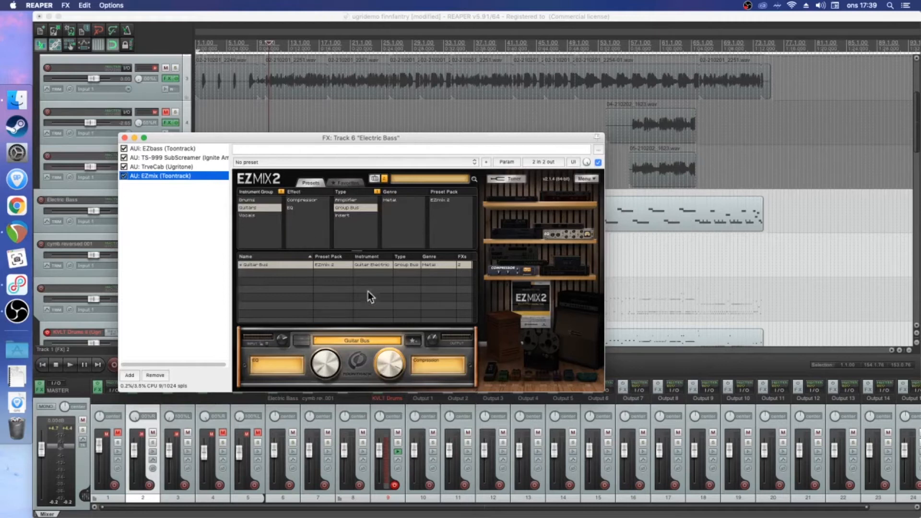
left_click_drag(143, 138, 249, 136)
left_click(230, 136)
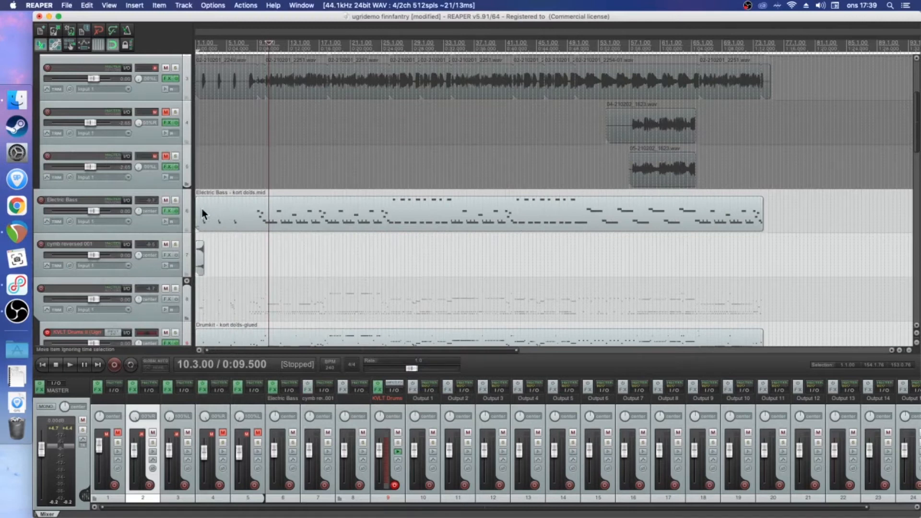
Load the preset UGRICAB: WARBASS - AMP in TrveCab on the Electric Bass track
left_click(167, 211)
left_click(275, 165)
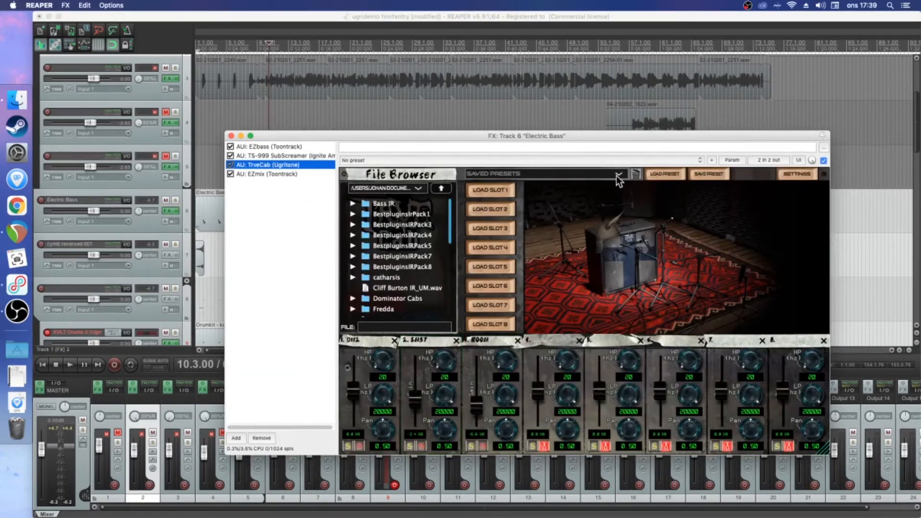
left_click(617, 175)
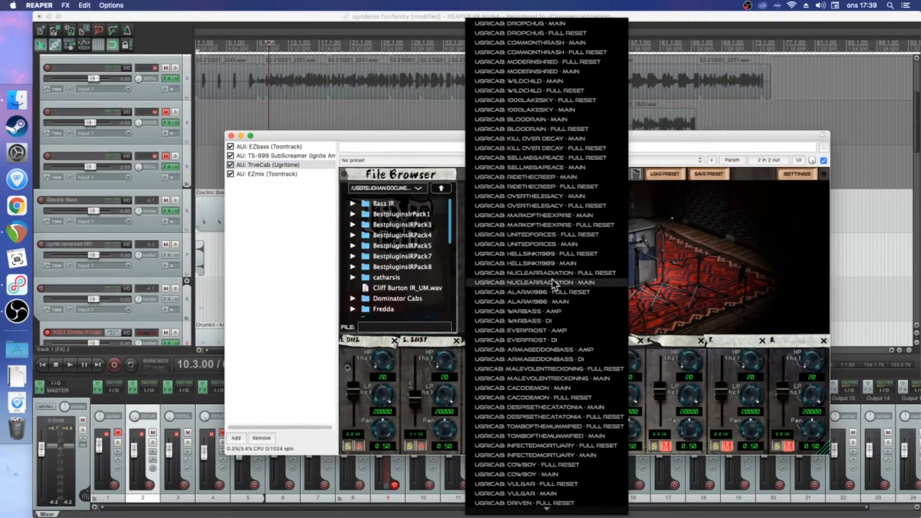
left_click(534, 312)
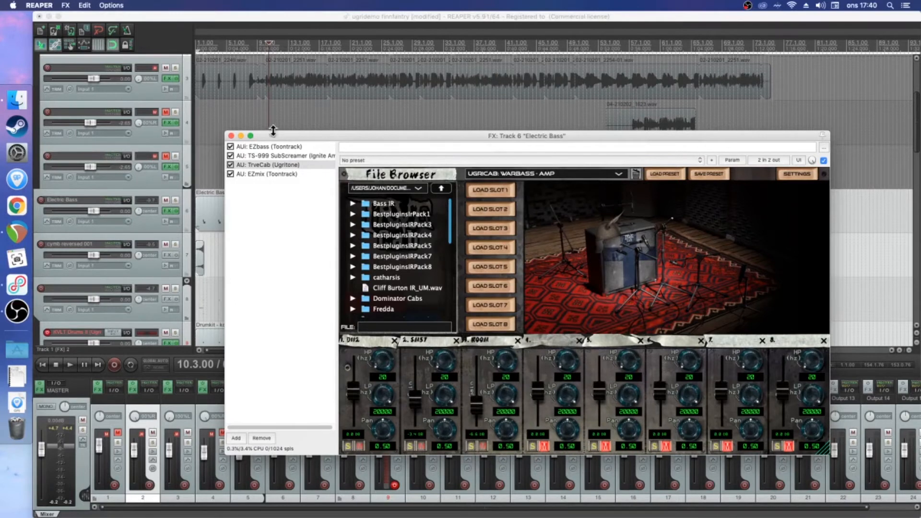
Close the effects window, solo the Electric Bass track and play it from bar 10
left_click(232, 135)
left_click(175, 200)
key("space")
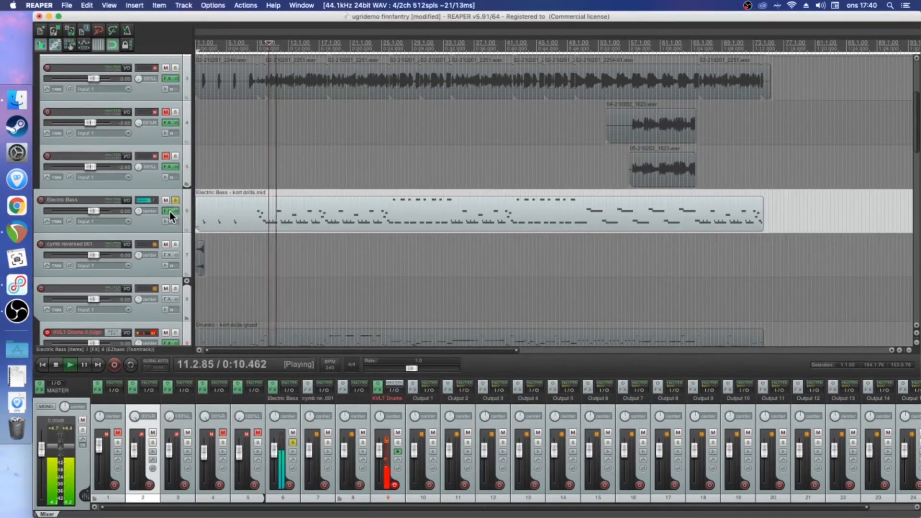
Bypass TS-999 SubScreamer on the Electric Bass track and audition the bass from bar 10
key("f")
key("space")
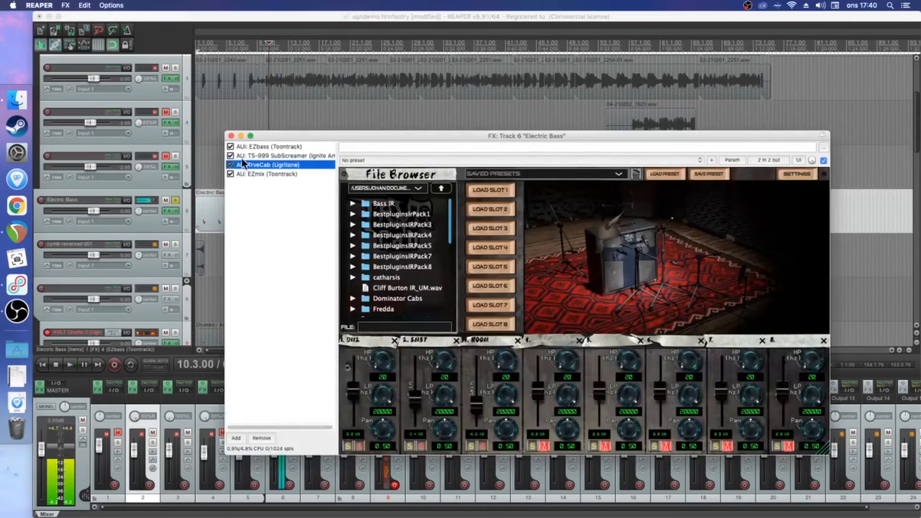
left_click(230, 155)
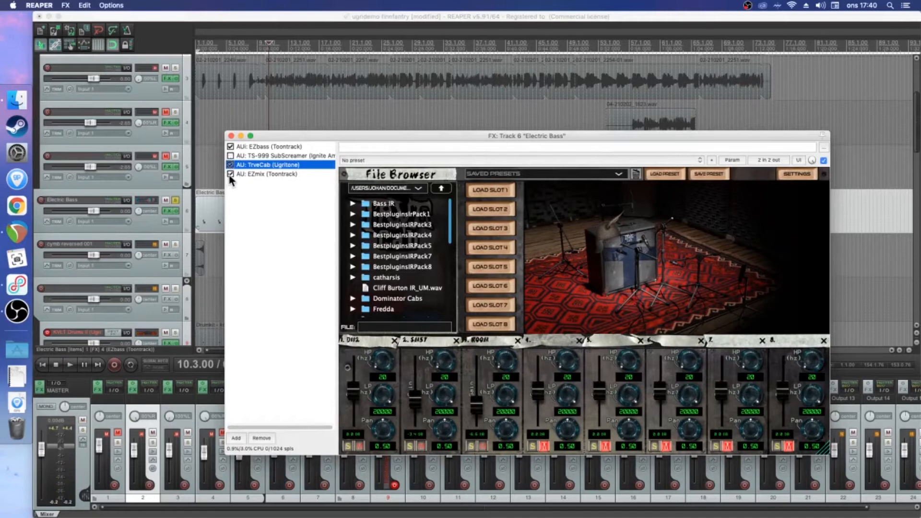
left_click_drag(282, 135, 379, 117)
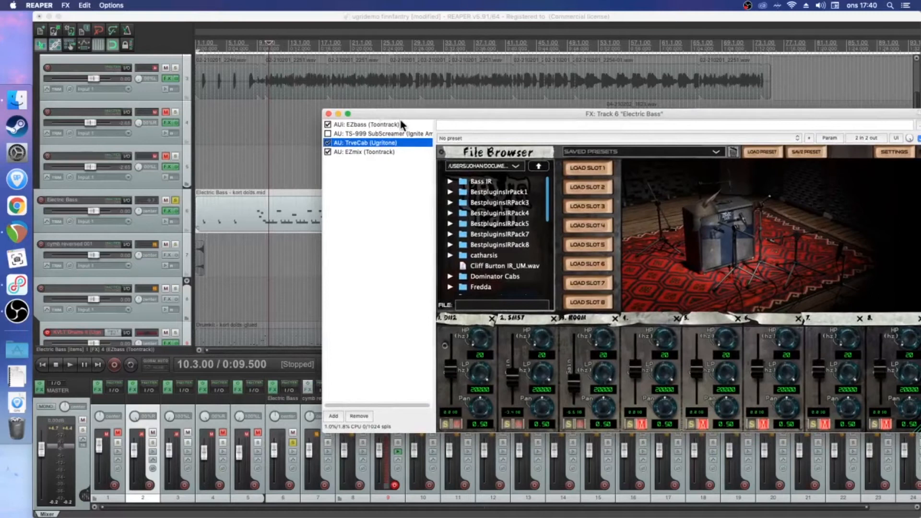
key("space")
left_click_drag(582, 122, 498, 233)
key("space")
Load the preset UGRICAB: WARBASS - DI in TrveCab and audition the bass from bar 10
left_click(604, 271)
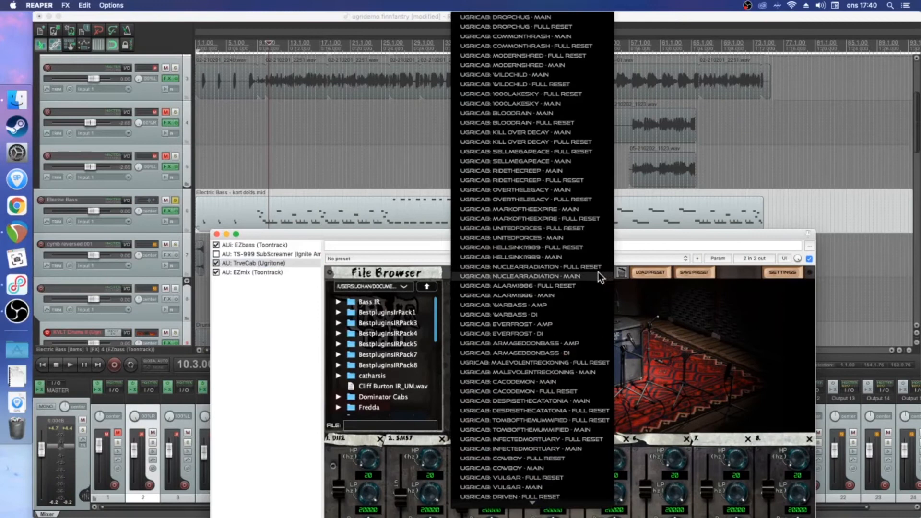
left_click(545, 314)
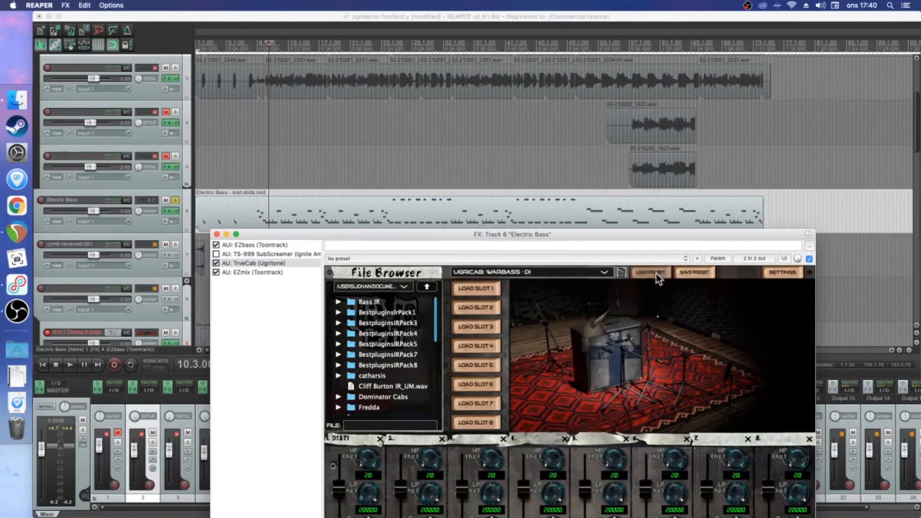
key("space")
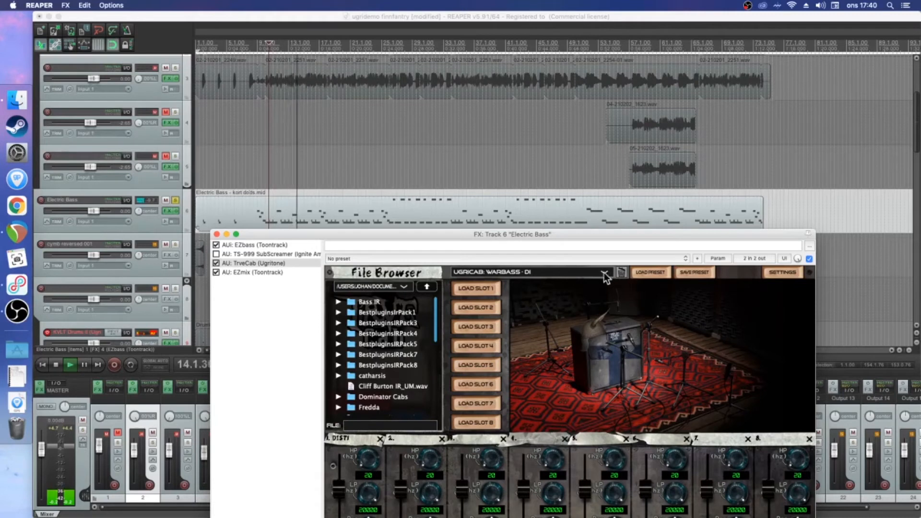
key("space")
Load the preset UGRICAB: EVERFROST - AMP in TrveCab and audition the bass from bar 10
left_click(534, 272)
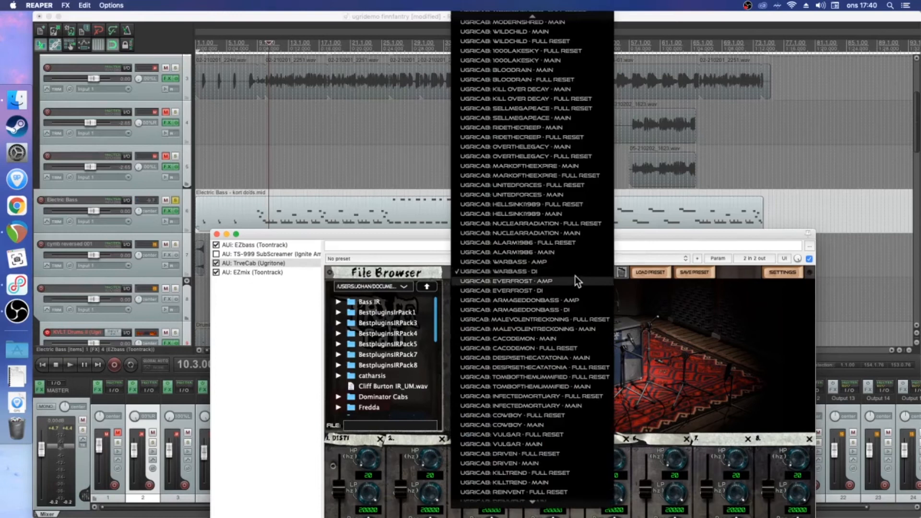
left_click(549, 282)
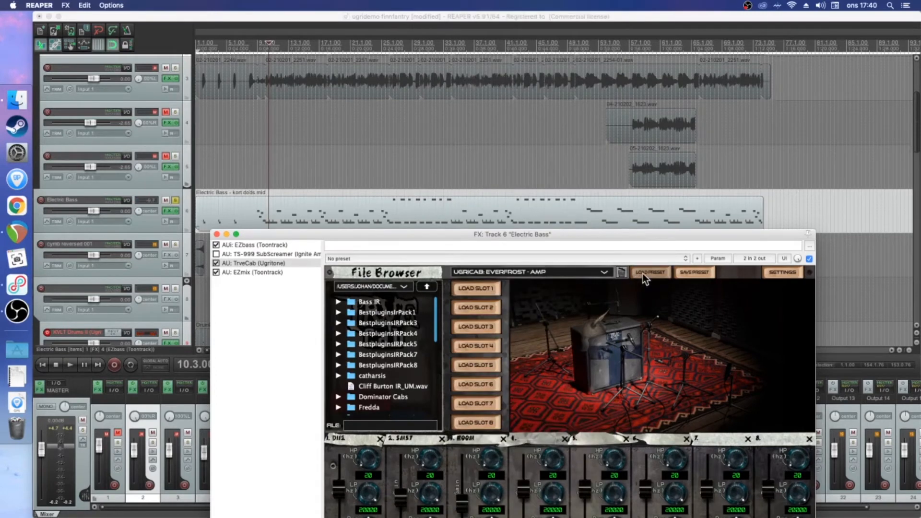
key("space")
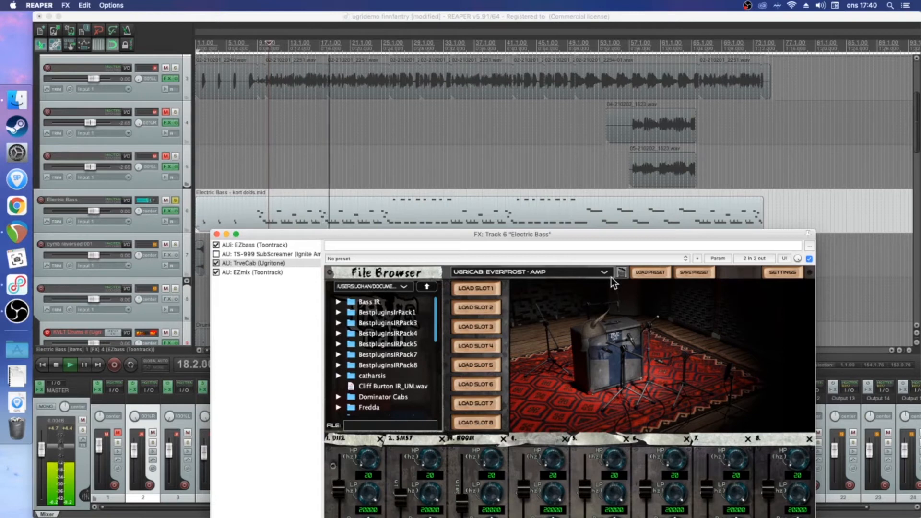
key("space")
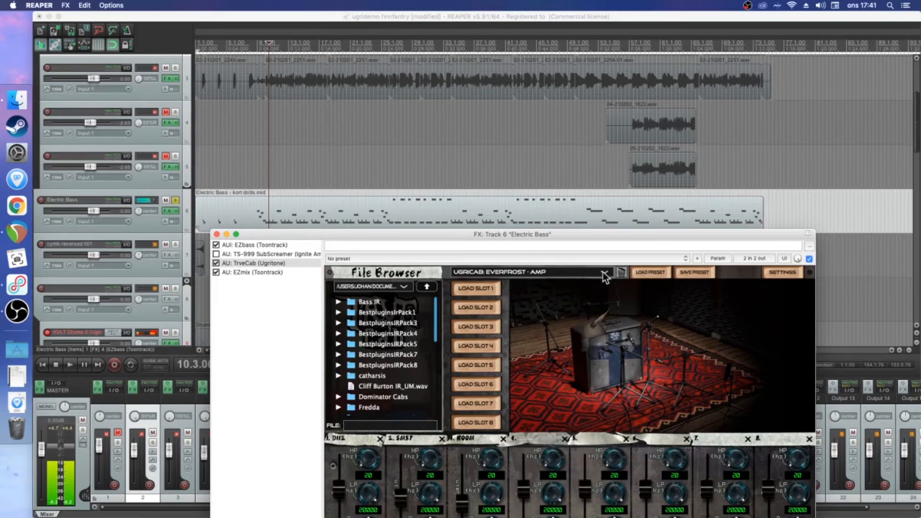
Load the preset UGRICAB: ARMAGEDDONBASS - AMP in TrveCab and audition the bass from bar 10
left_click(603, 274)
left_click(580, 291)
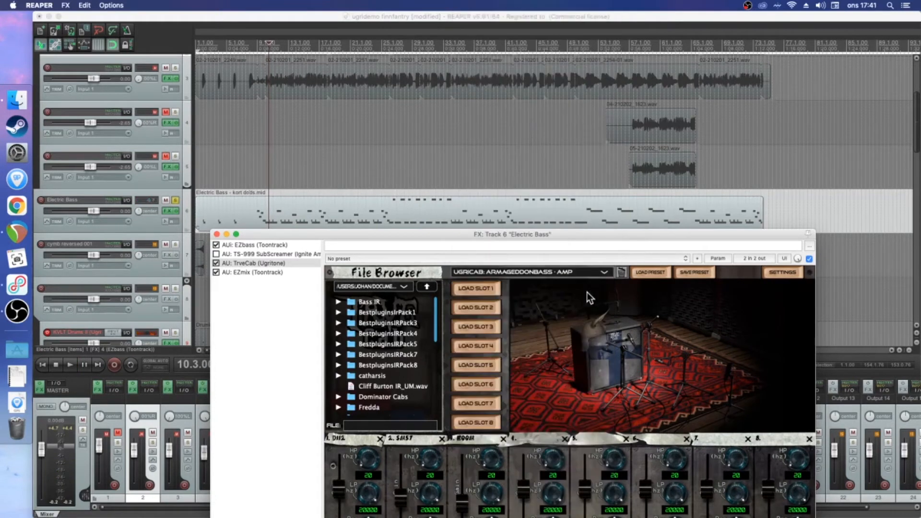
key("space")
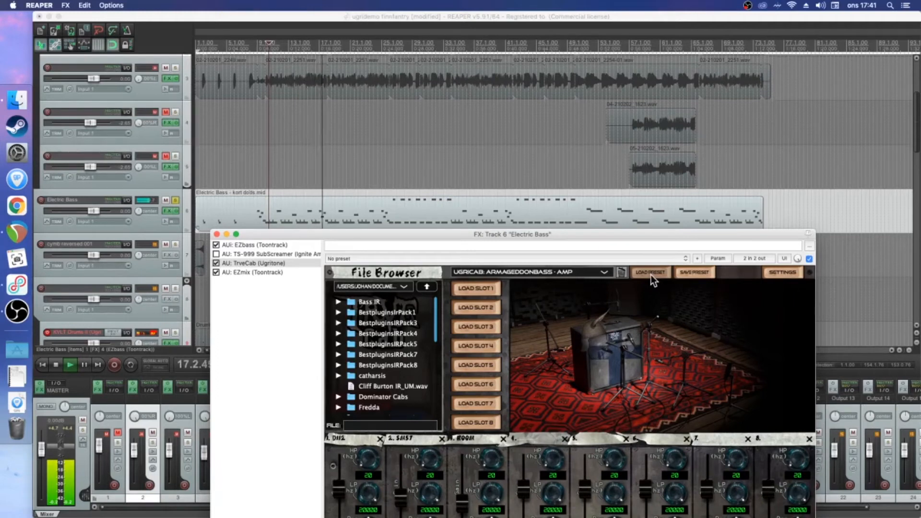
key("space")
Add Duality Bass Studio to the Electric Bass chain ahead of TrveCab and disable its built-in cabinet
left_click(606, 271)
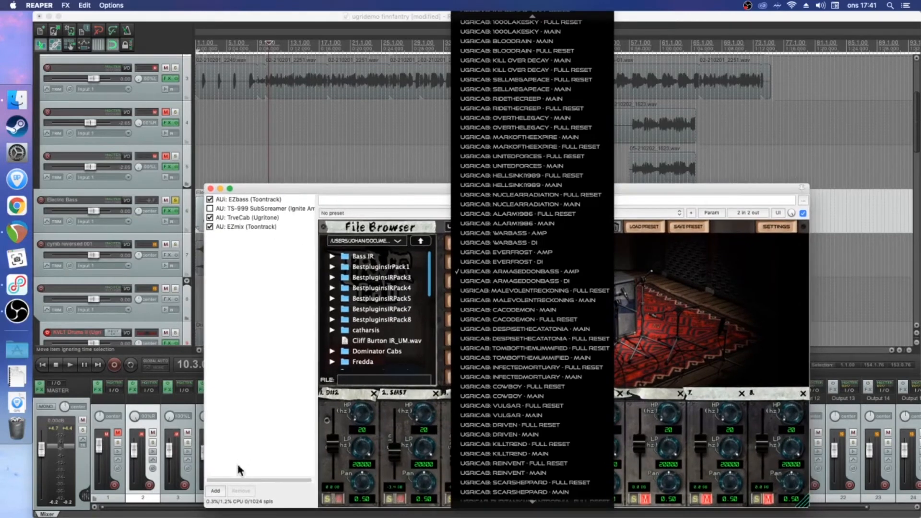
double_click(234, 476)
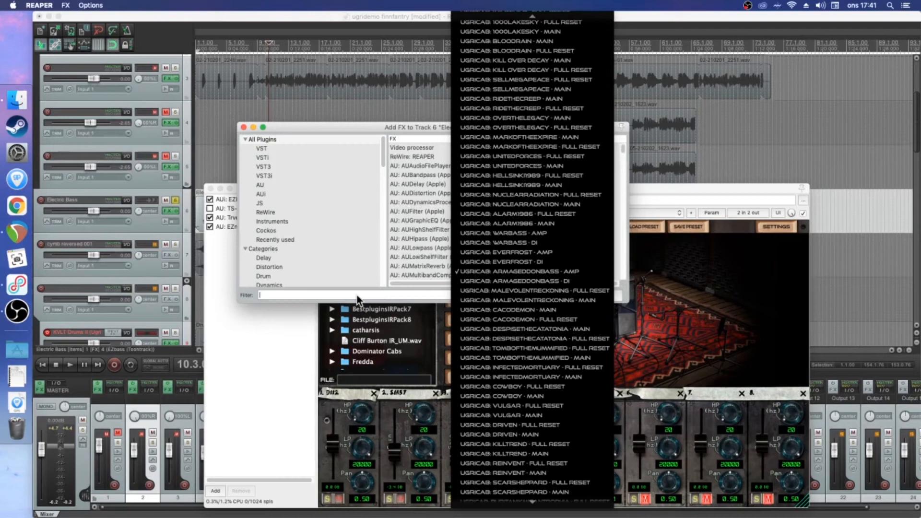
type("duali")
key("Return")
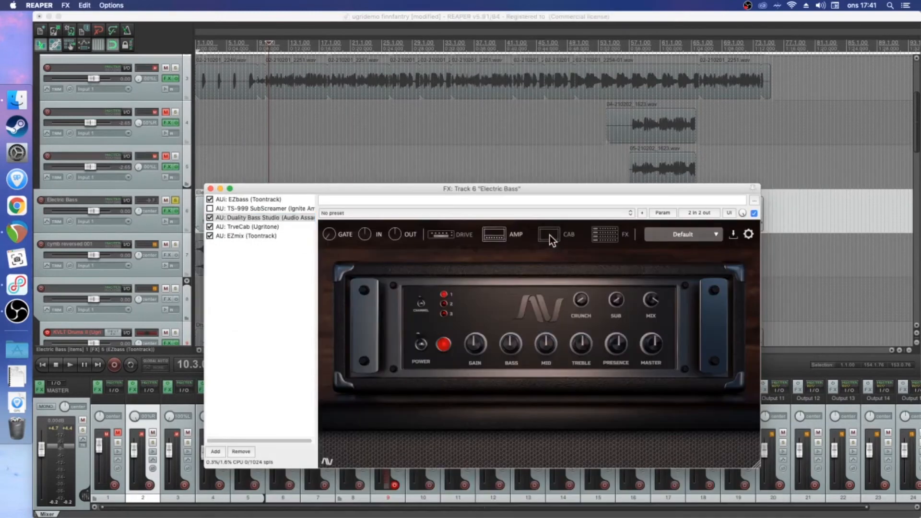
left_click(509, 427)
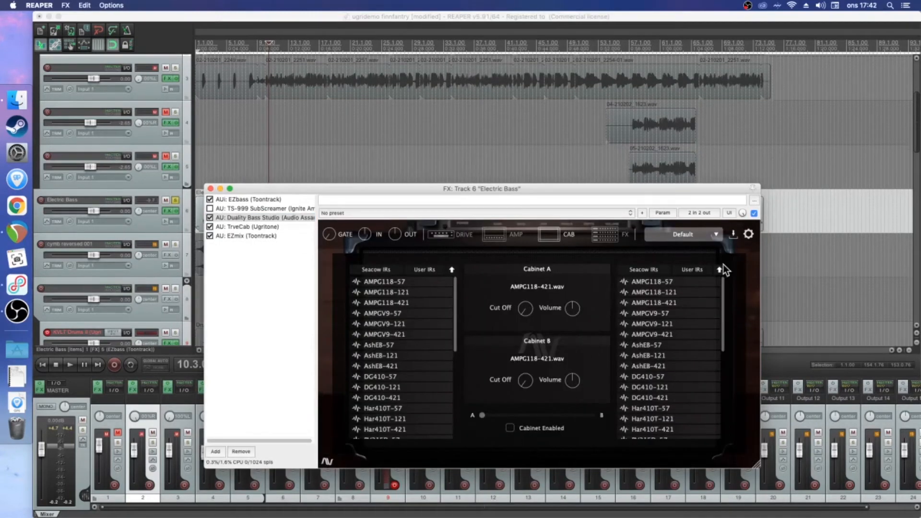
Play the bass through the Duality Bass Studio amp and load the preset UGRICAB: WARBASS - AMP in TrveCab
key("space")
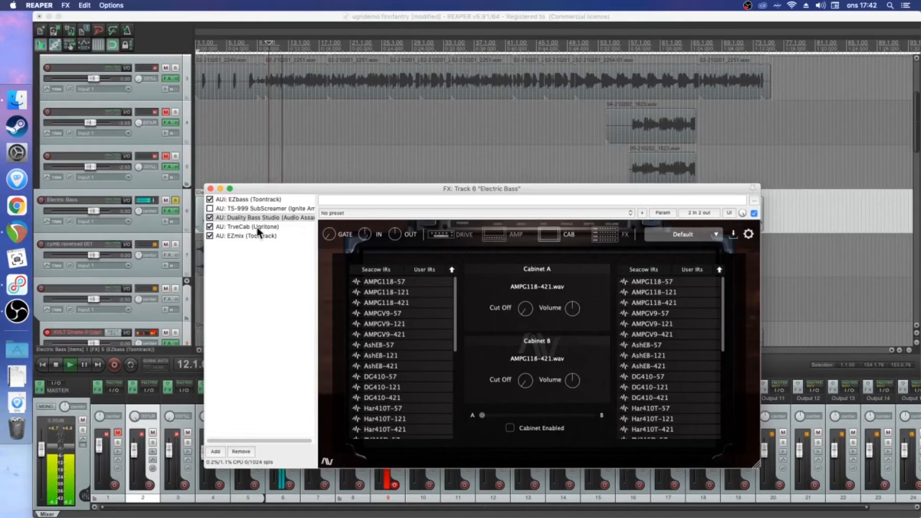
left_click(493, 237)
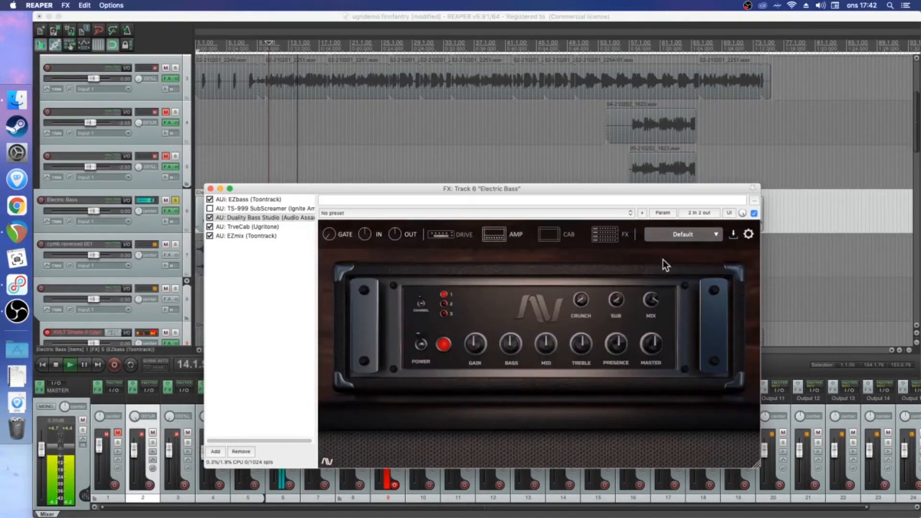
left_click(245, 228)
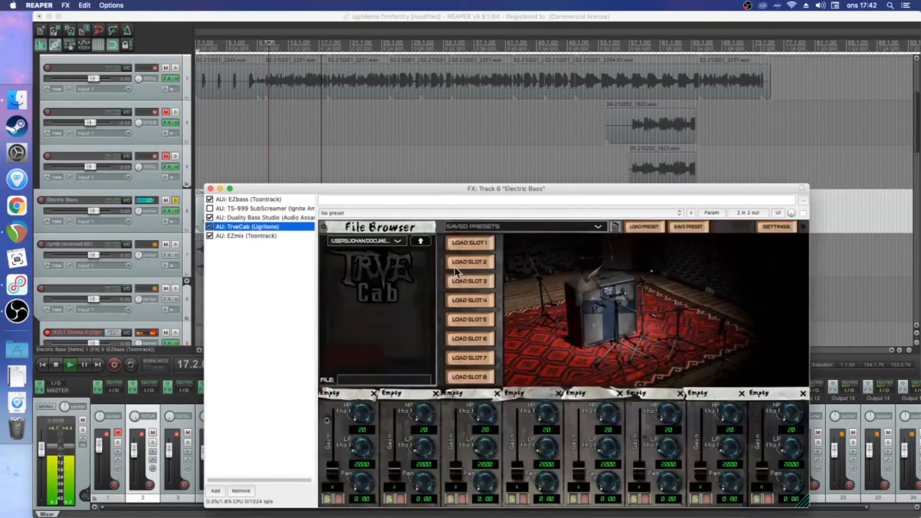
left_click(596, 227)
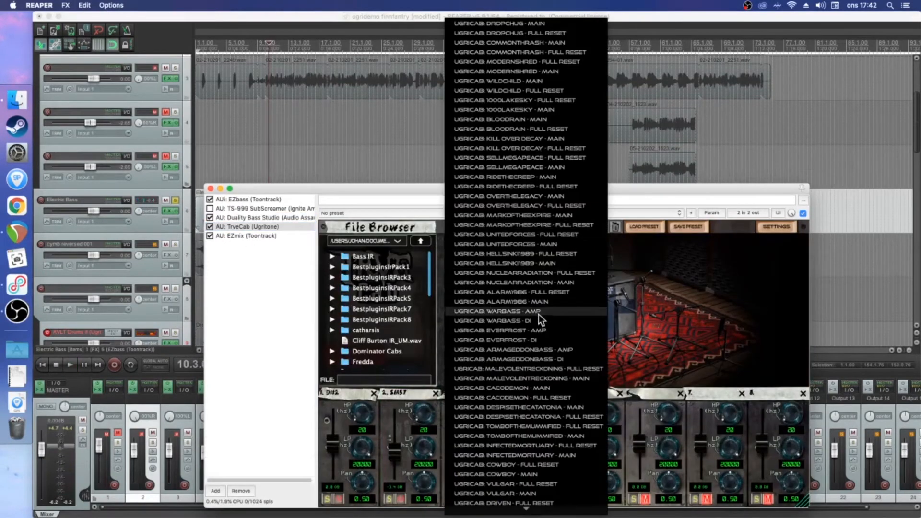
left_click(539, 313)
Load the preset UGRICAB: EVERFROST - AMP in TrveCab and audition the bass through the Duality amp
left_click(593, 227)
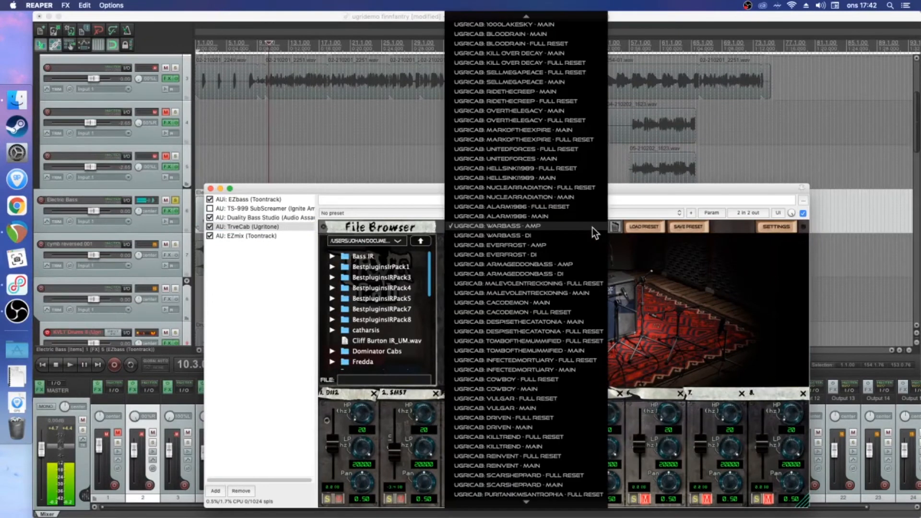
left_click(534, 245)
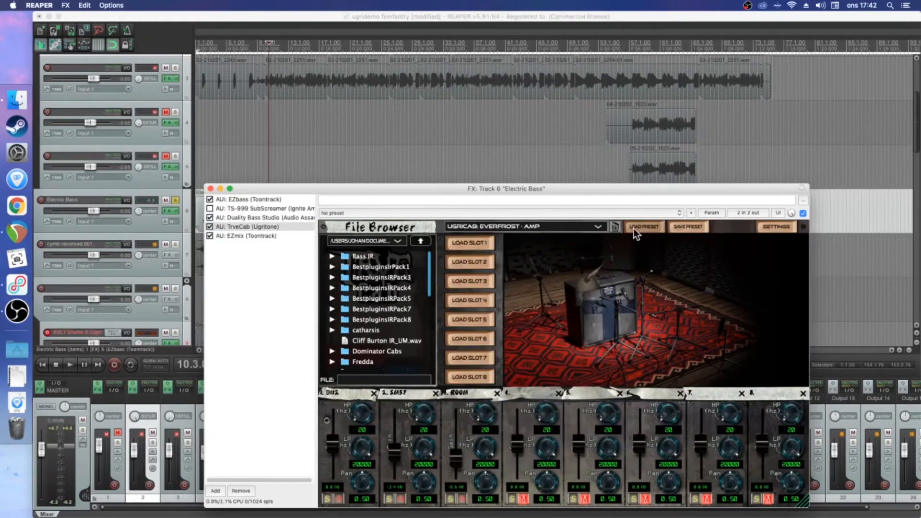
key("space")
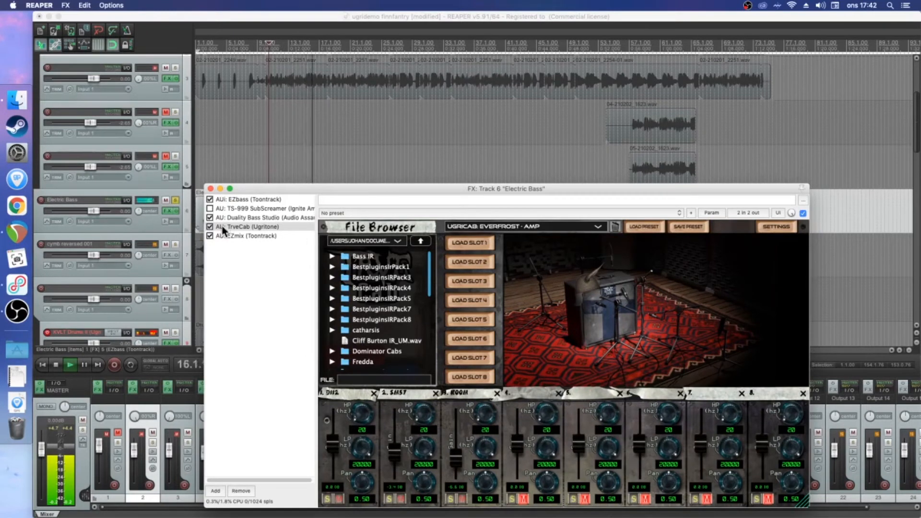
key("space")
Switch on the Bass Drive stage with British Stack in Duality Bass Studio and audition the driven bass
left_click(210, 208)
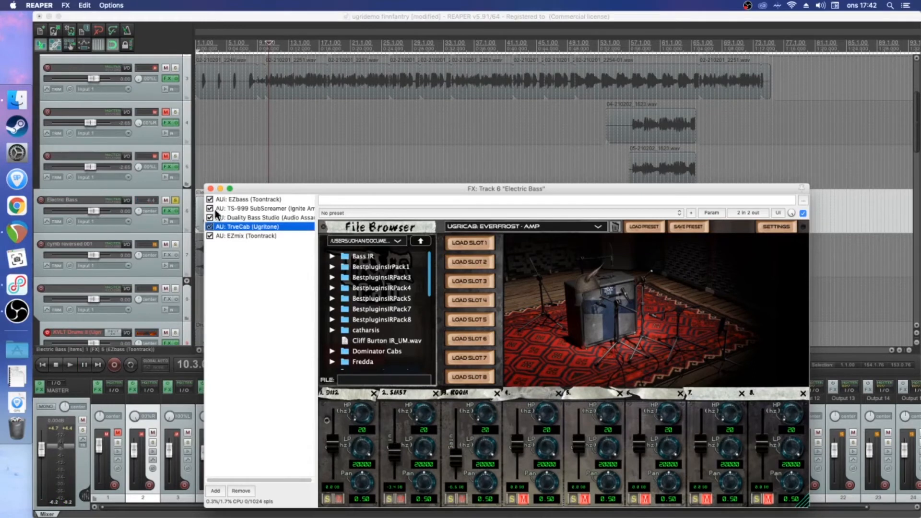
left_click(252, 211)
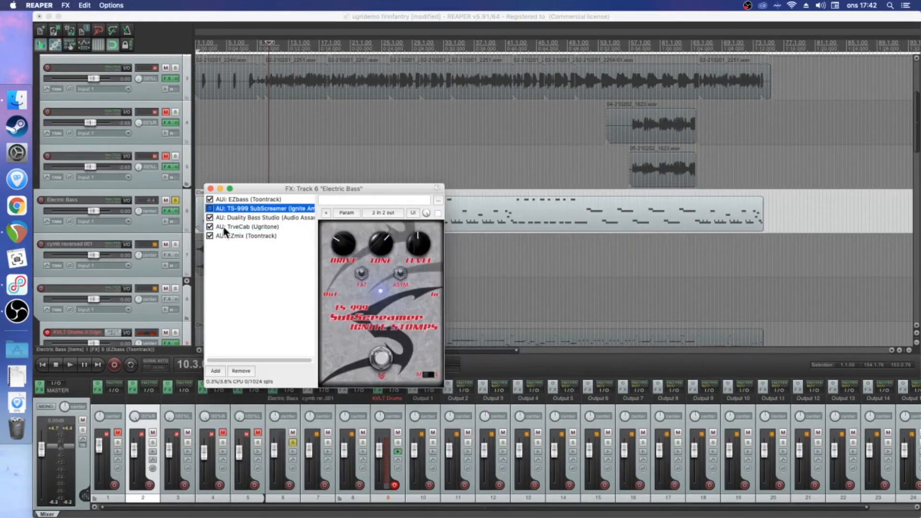
left_click(250, 219)
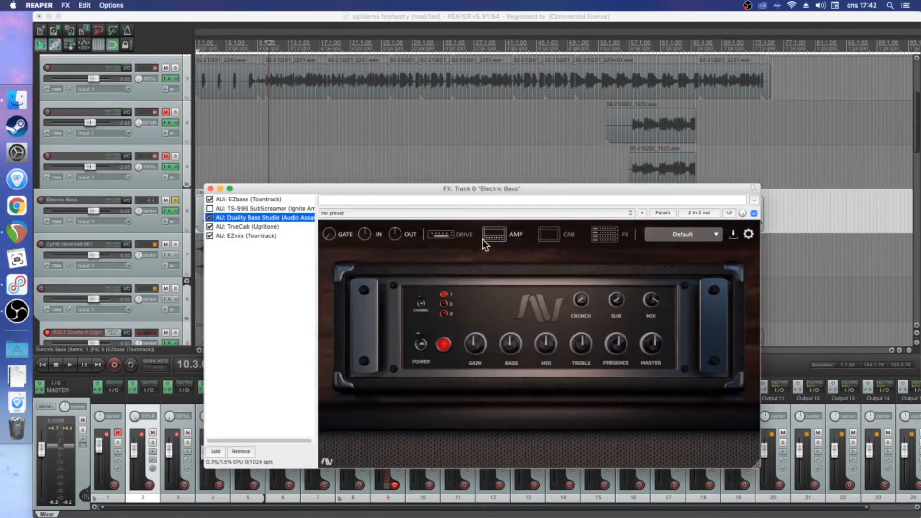
left_click(441, 234)
left_click(387, 335)
key("space")
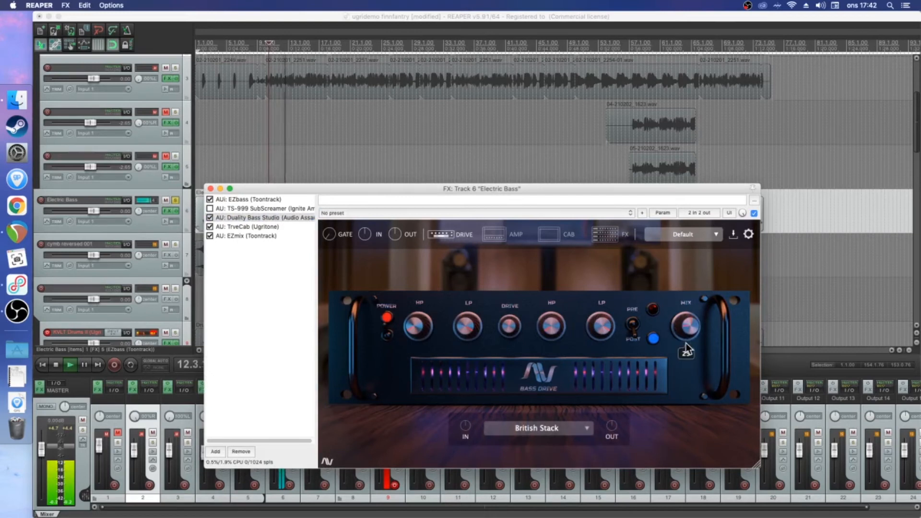
key("space")
Close the bass effects window, clear the Electric Bass solo and solo the drum folder track 8
left_click(210, 188)
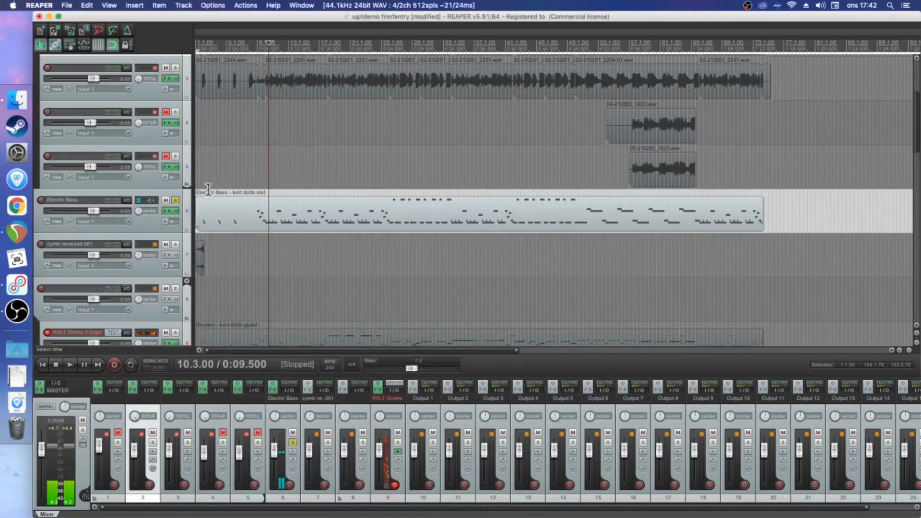
left_click(174, 201)
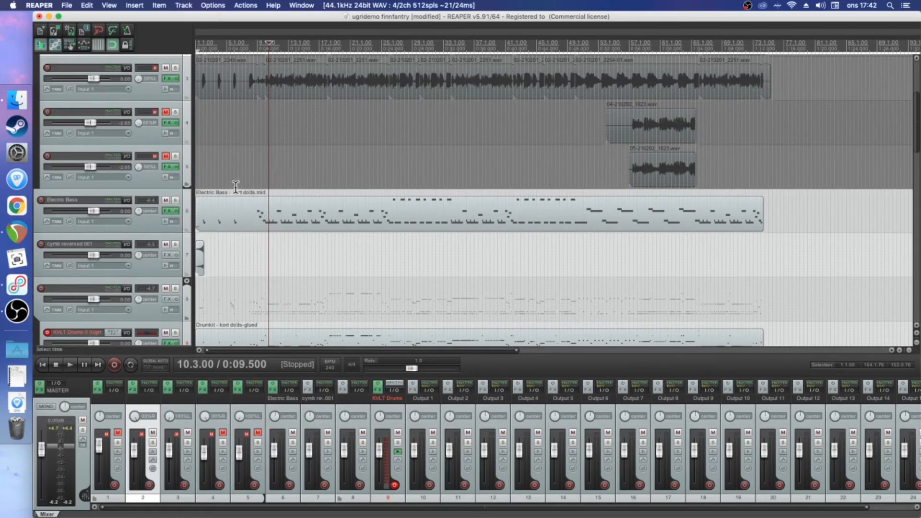
scroll(157, 242, "down", 2)
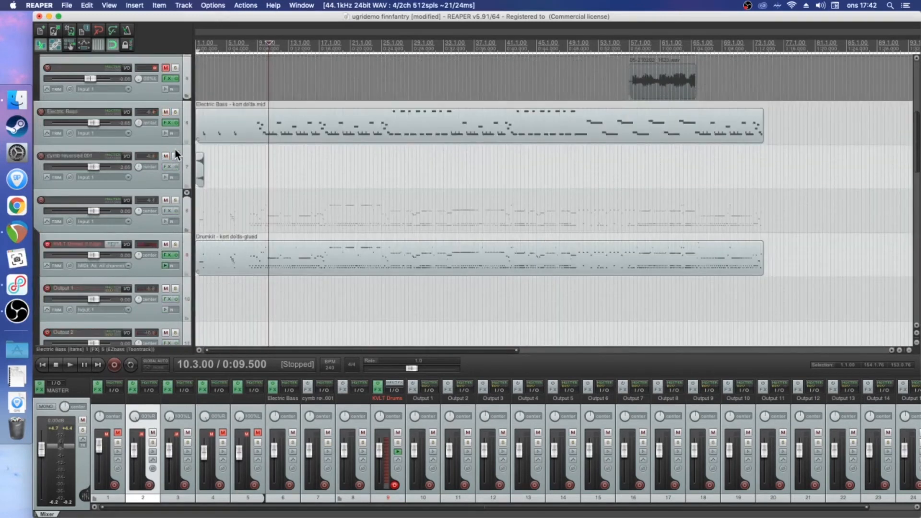
left_click(170, 239)
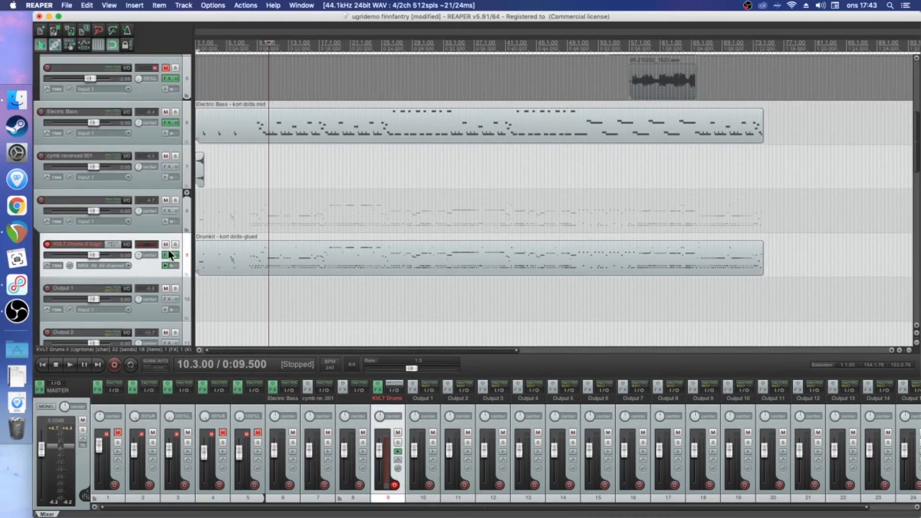
left_click(176, 201)
Open KVLT Drums II on track 9 and audition its snare drum
scroll(146, 178, "up", 5)
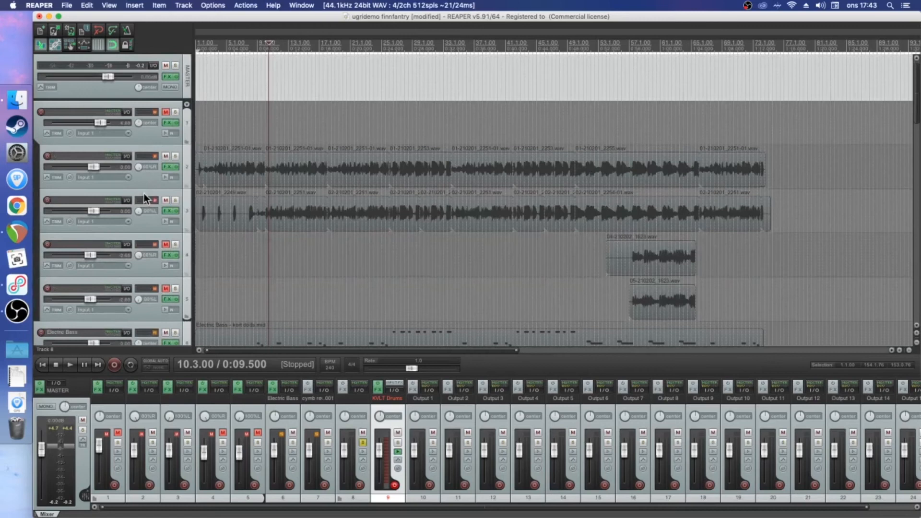
scroll(143, 194, "down", 7)
left_click(166, 171)
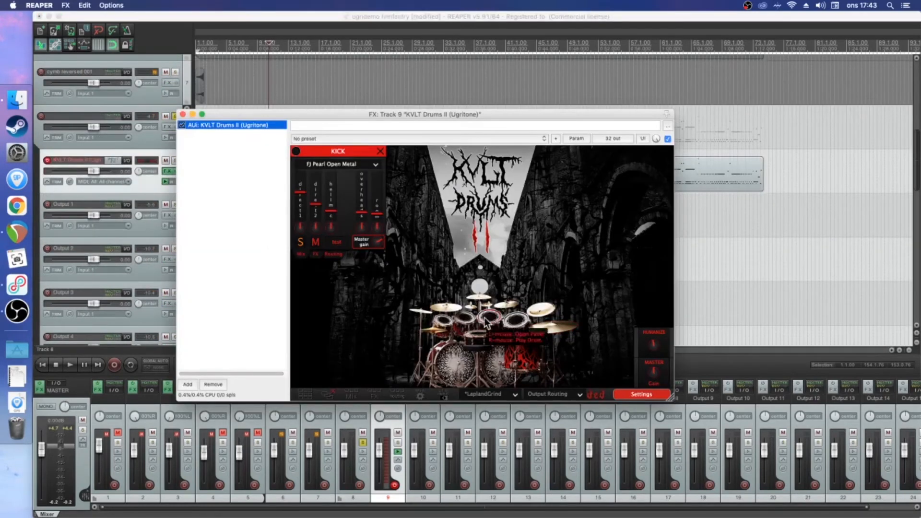
left_click(482, 341)
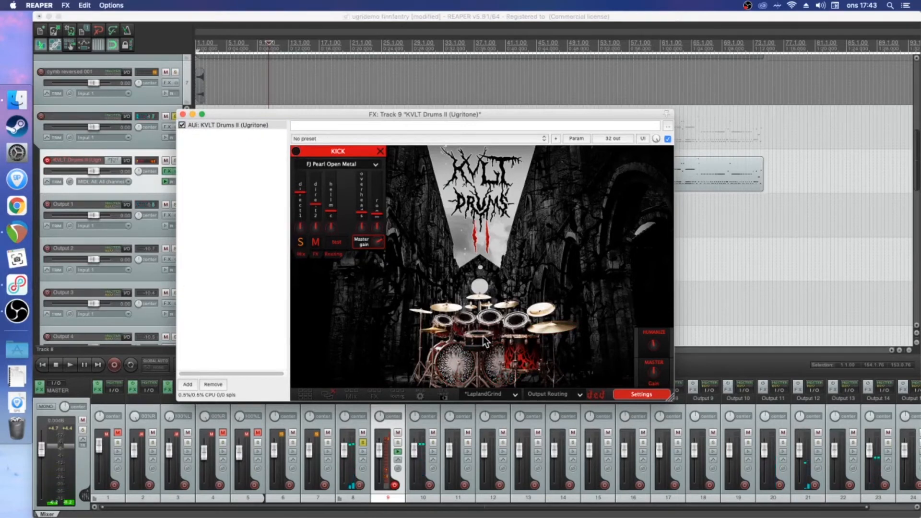
left_click(480, 336)
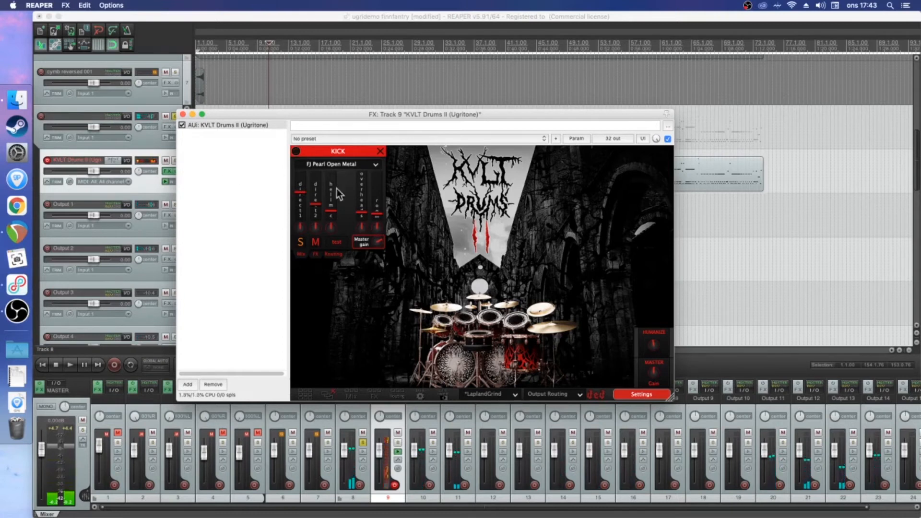
Browse the FinnfantryPresets kits in KVLT Drums II without loading a different one
left_click(512, 395)
mouse_move(510, 419)
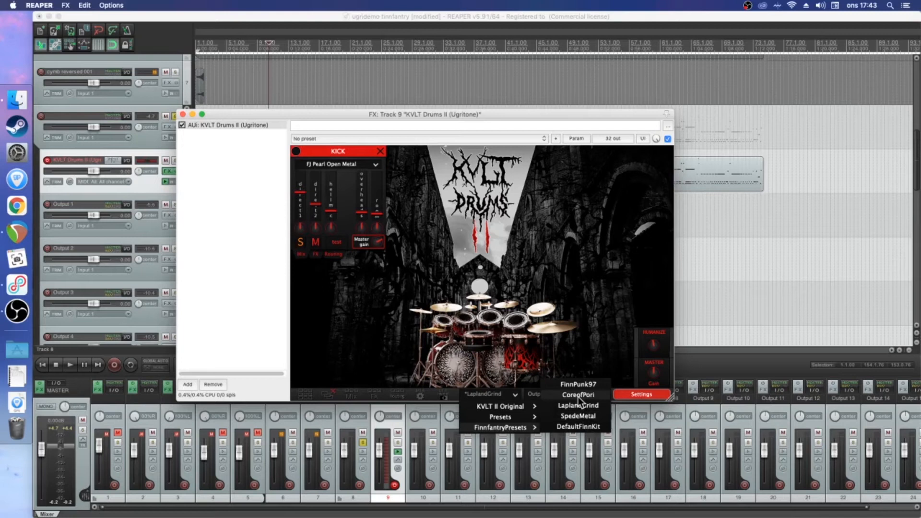
left_click(544, 275)
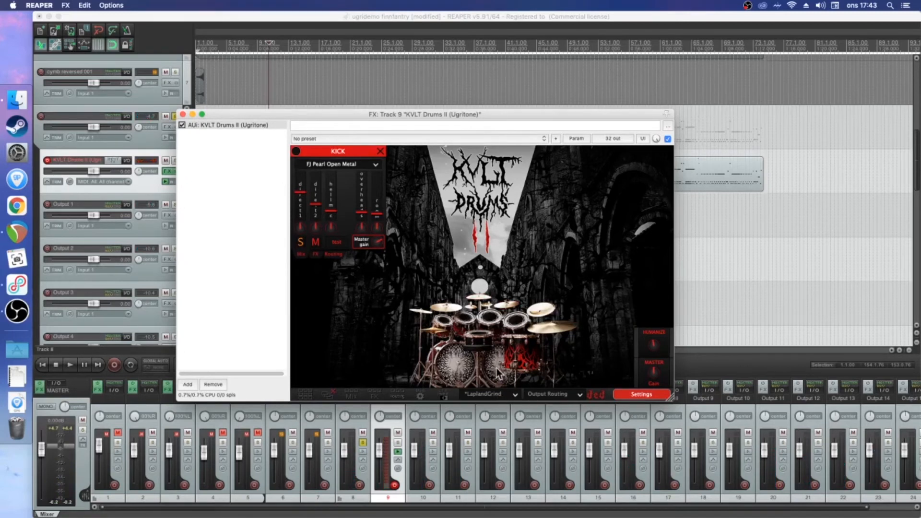
Open the snare's panel, browse its Finnfantry Expansion samples, audition the snare and close the KVLT Drums II window
left_click(480, 340)
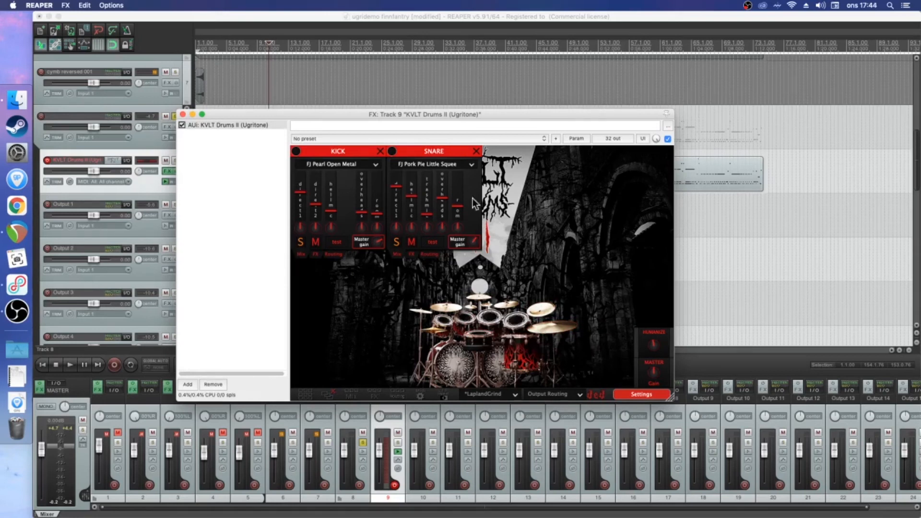
left_click(472, 165)
mouse_move(463, 210)
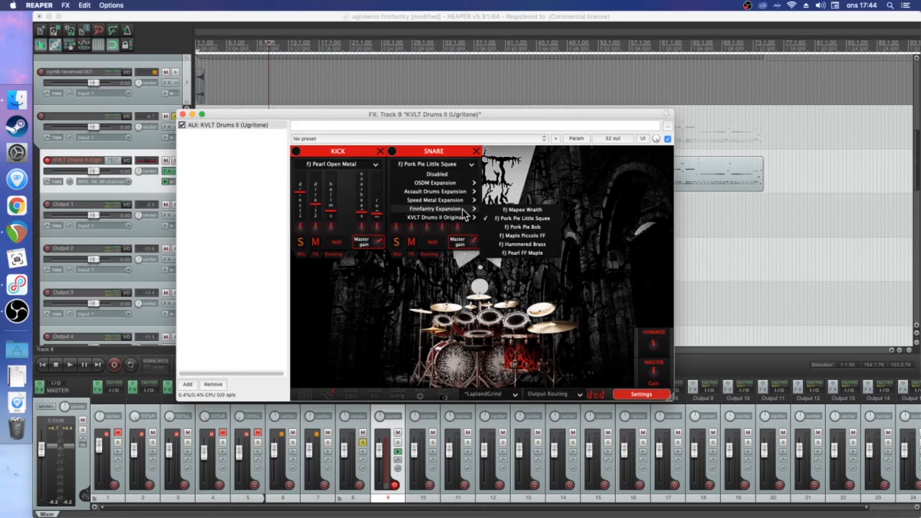
left_click(616, 244)
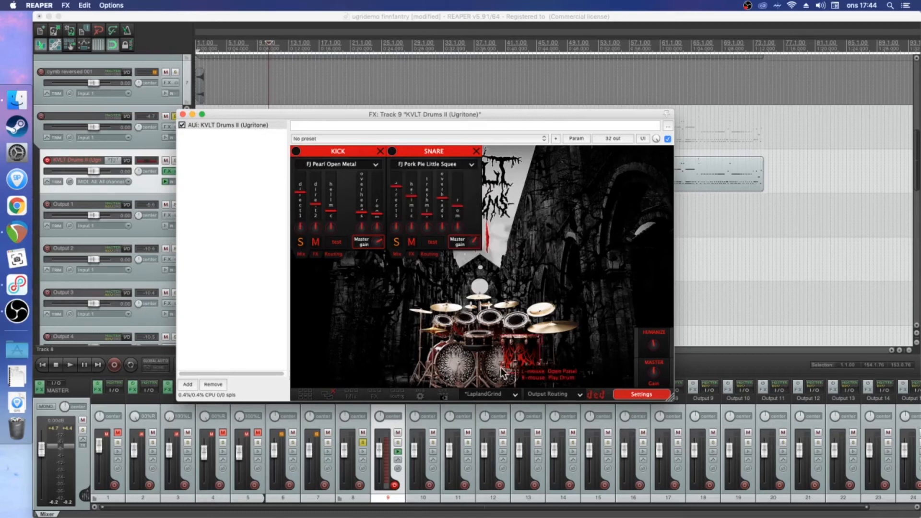
right_click(480, 334)
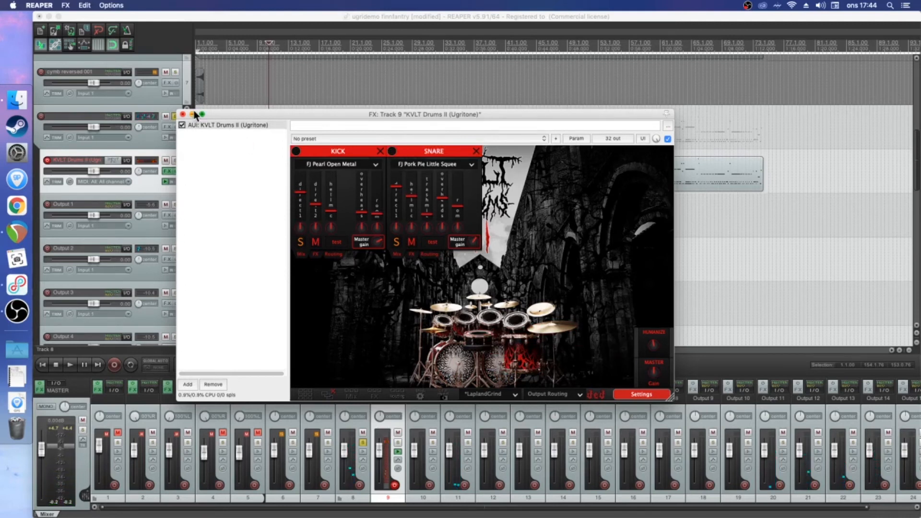
left_click(183, 114)
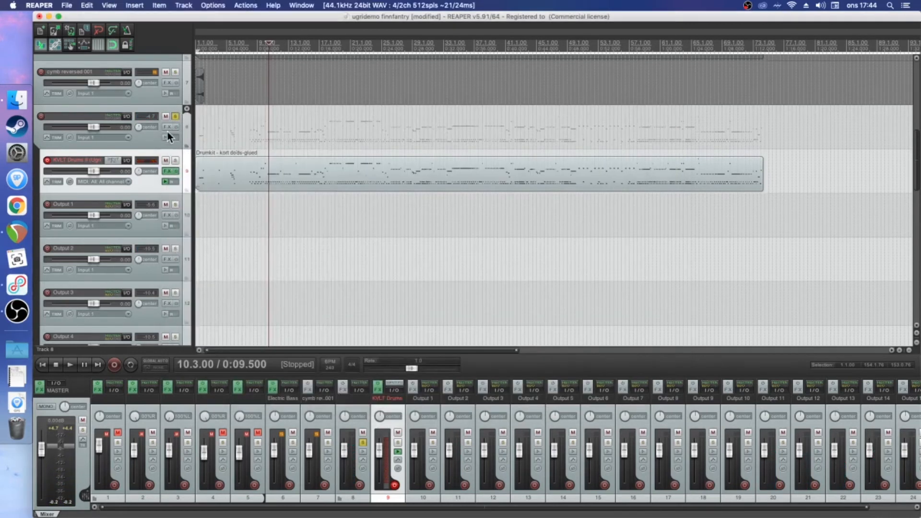
left_click(166, 127)
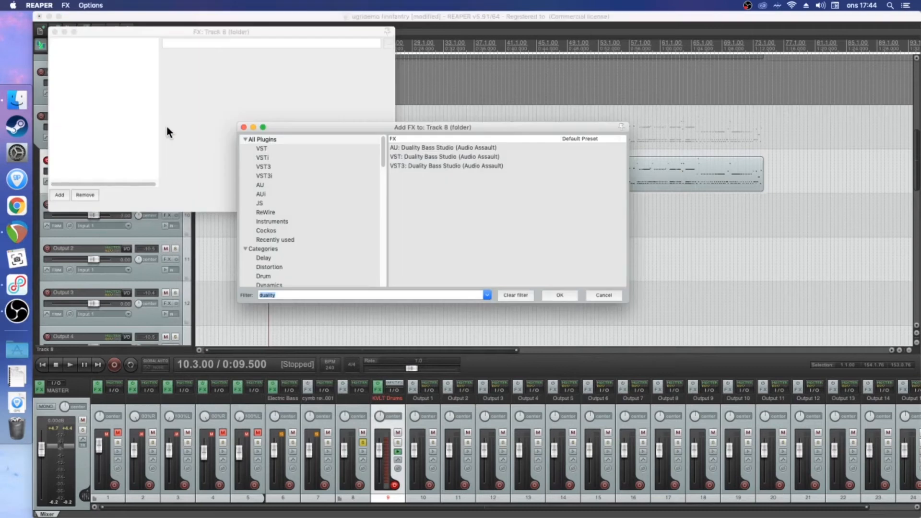
left_click(604, 295)
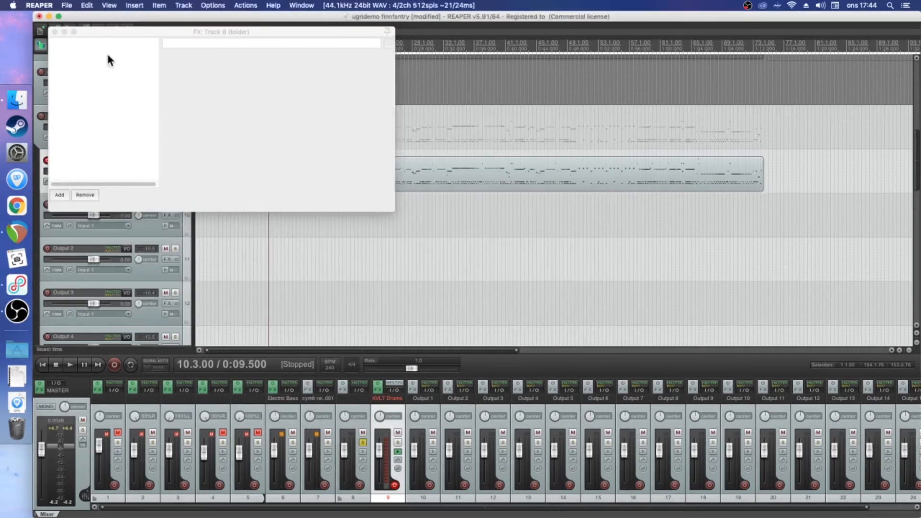
left_click(54, 32)
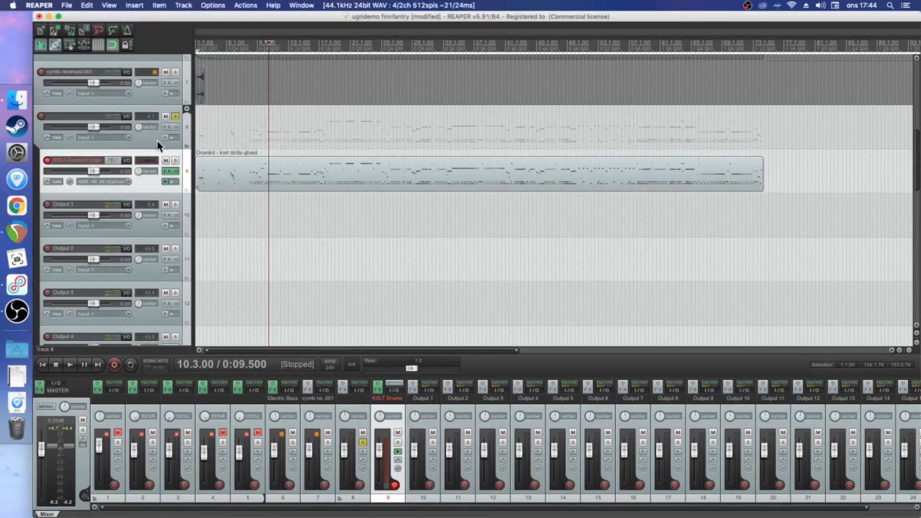
Play the soloed drums from the start of the project and clear the drum folder's solo
scroll(188, 109, "up", 5)
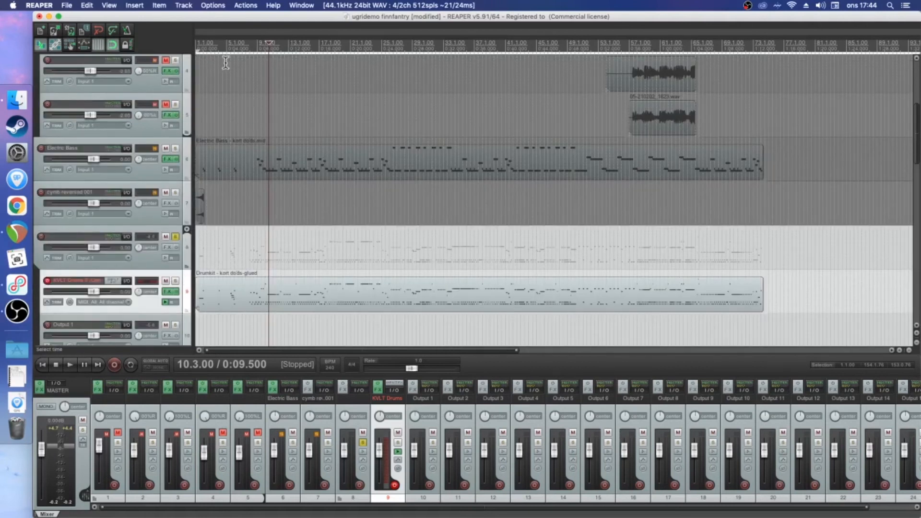
left_click(201, 48)
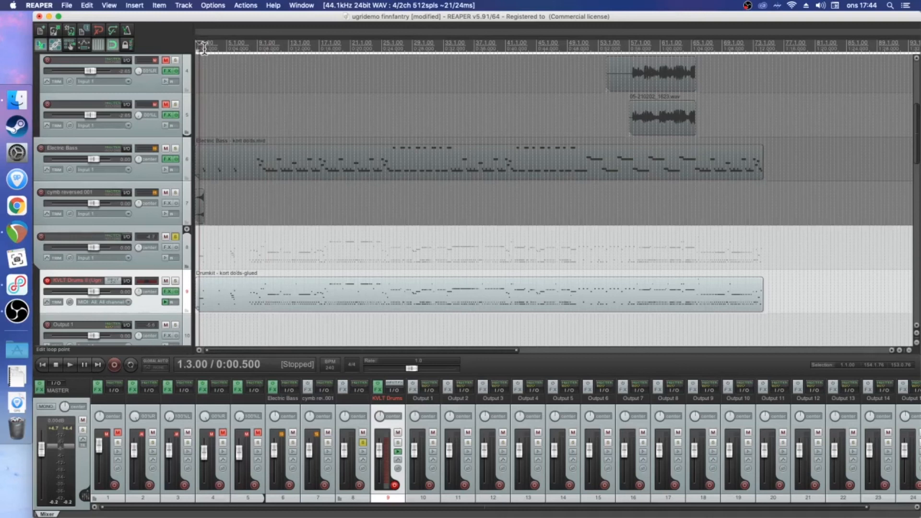
key("Home")
key("space")
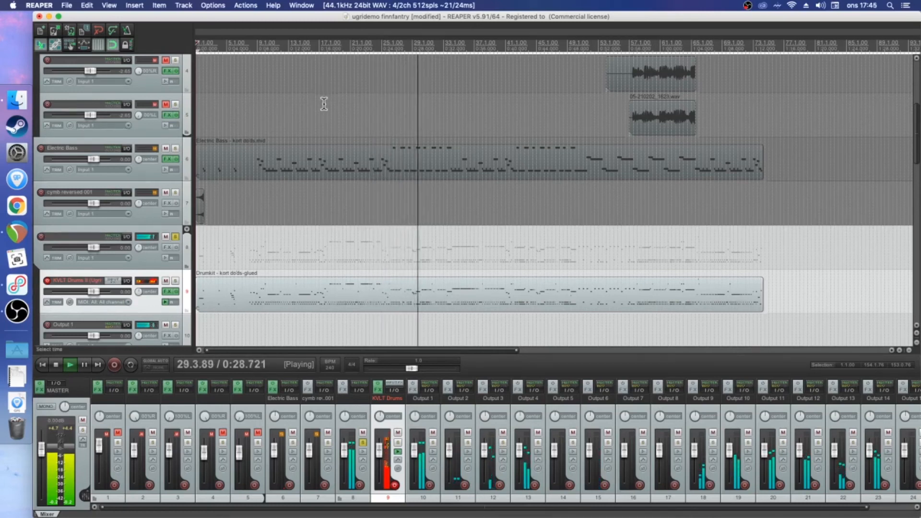
key("space")
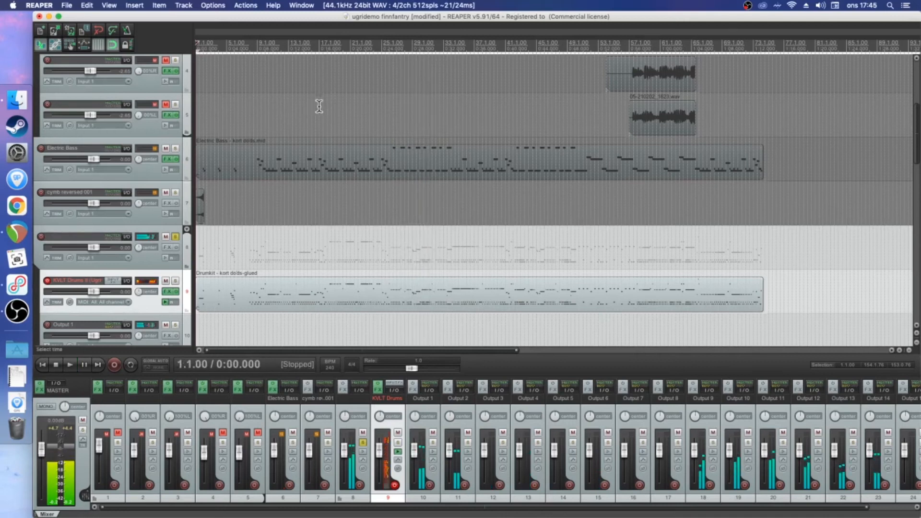
left_click(175, 236)
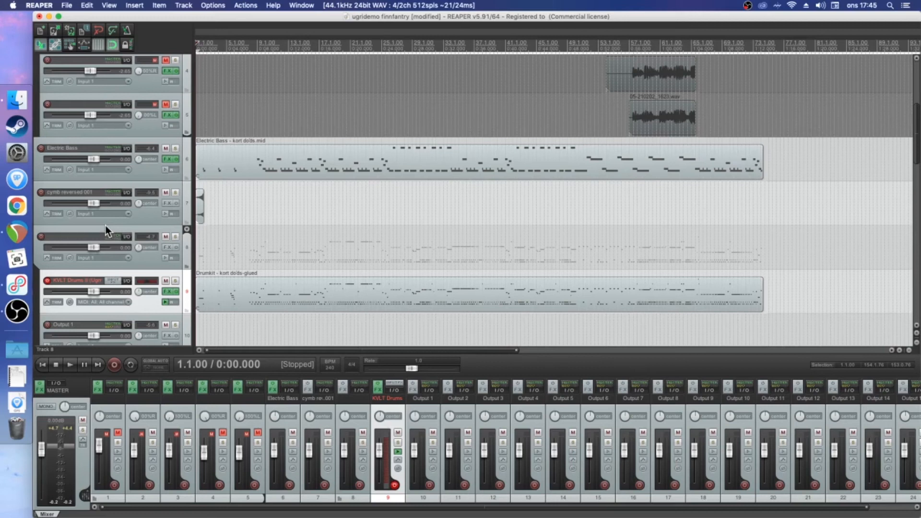
Reopen KVLT Drums II and show the EQ, pitch and one-shot sample settings of the kick and snare
left_click(168, 291)
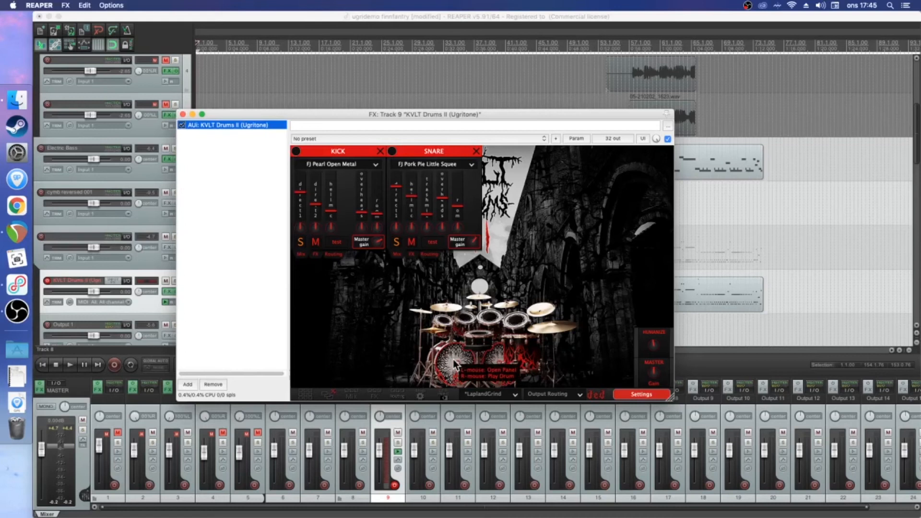
left_click(315, 254)
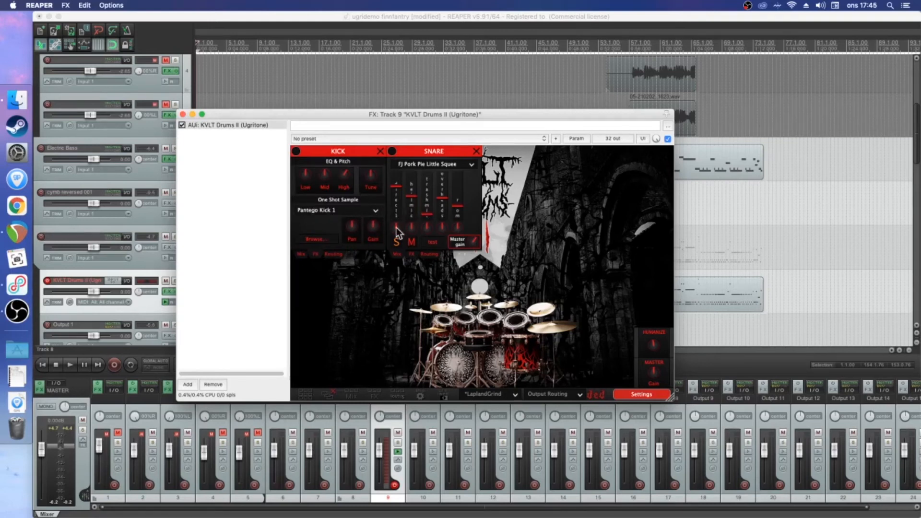
left_click(410, 255)
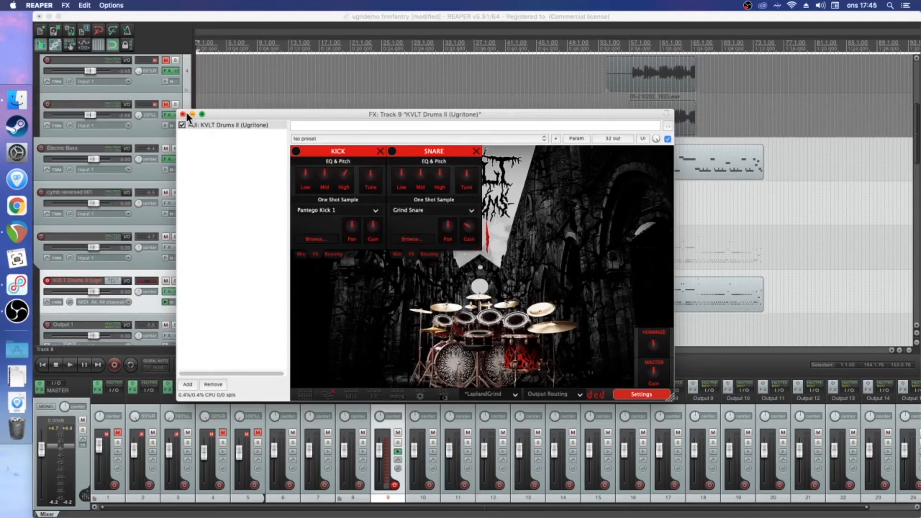
Solo the guitar folder and the Electric Bass track, and clear those solos and the mutes on tracks 1, 4 and 5
left_click_drag(270, 117, 369, 90)
scroll(147, 246, "up", 5)
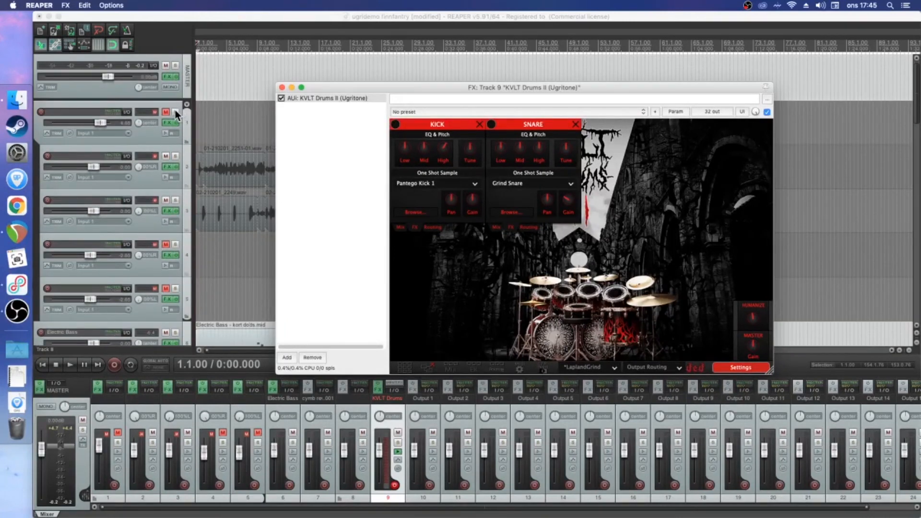
left_click(175, 111)
scroll(167, 209, "down", 3)
left_click(175, 217)
scroll(156, 235, "down", 5)
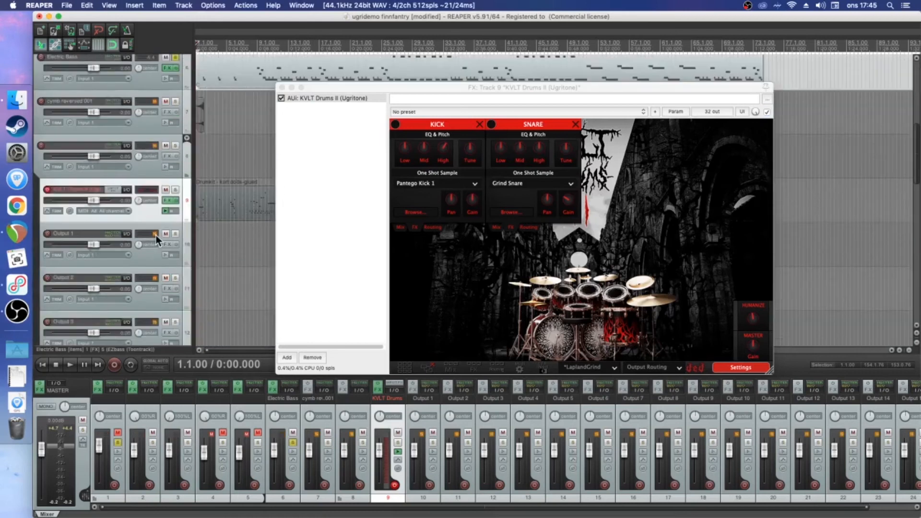
scroll(152, 255, "up", 4)
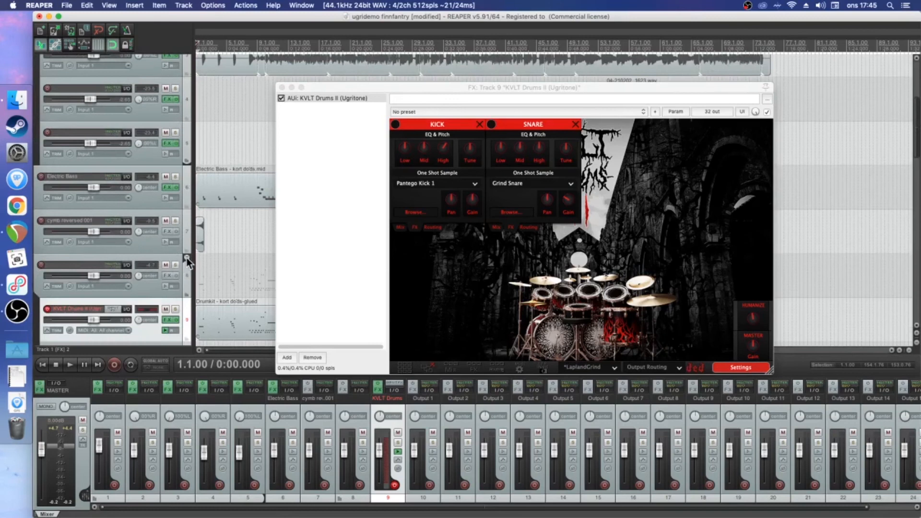
Shrink the drum folder's child tracks and play the full mix from the start of the project
left_click(186, 258)
left_click(198, 227)
key("space")
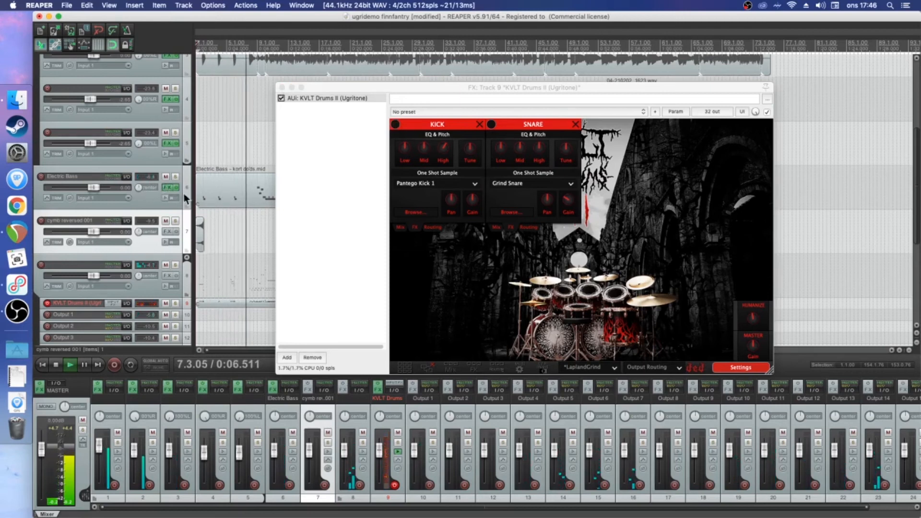
Open the Electric Bass effects, set the Duality Bass Studio amp's knob beside Presence to -3 and close the effects window
left_click(167, 187)
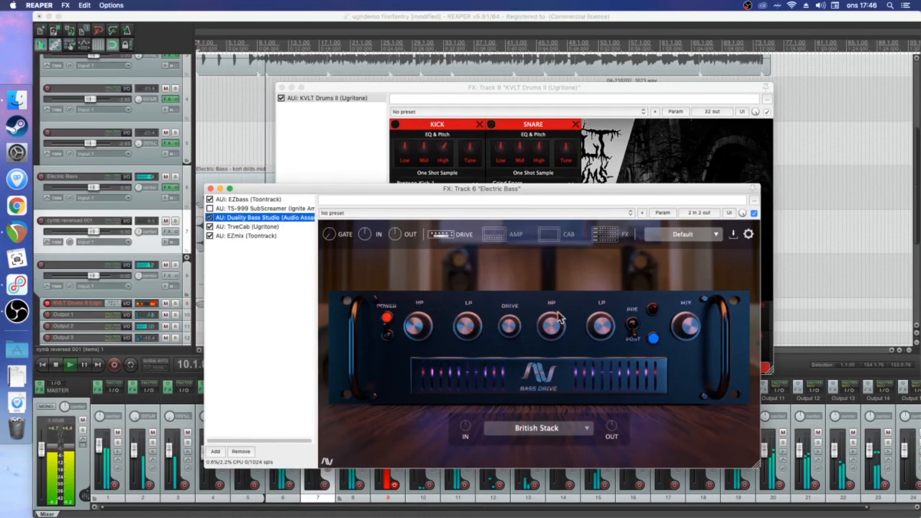
left_click(511, 237)
left_click_drag(655, 346, 654, 355)
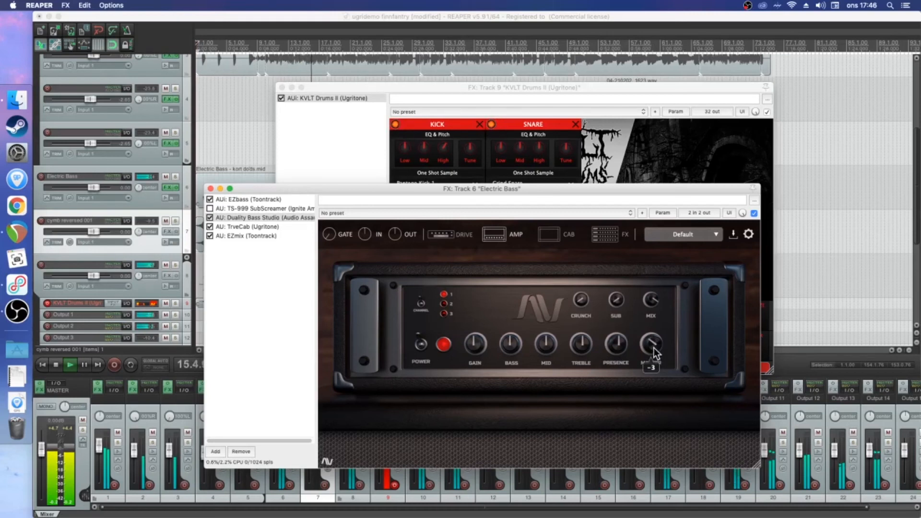
left_click(222, 189)
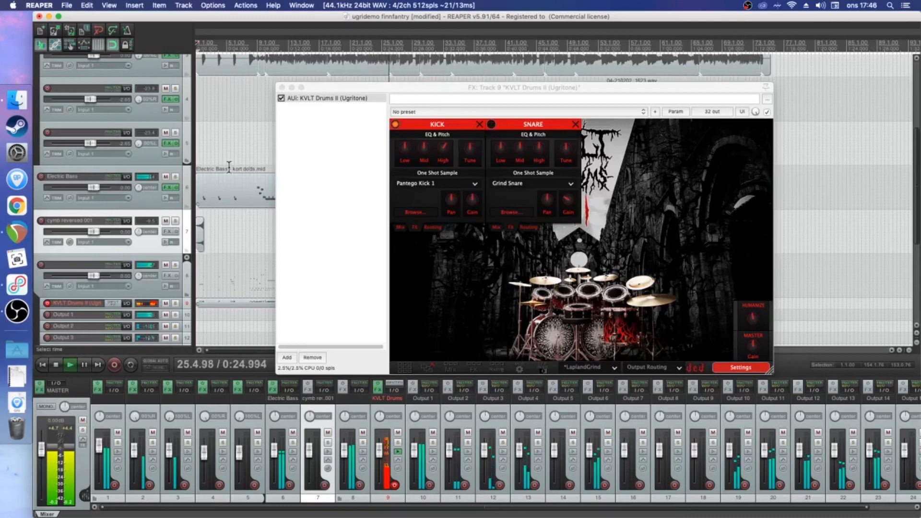
Close the KVLT Drums II window and follow the playing guitar and bass tracks along the timeline toward the end of the song
scroll(235, 158, "up", 4)
left_click(282, 88)
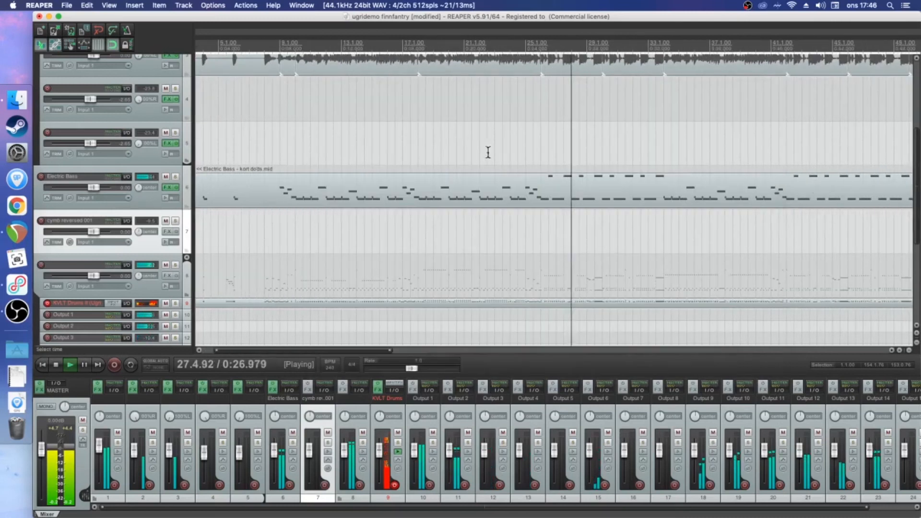
scroll(155, 156, "up", 2)
scroll(156, 171, "up", 2)
scroll(156, 172, "down", 2)
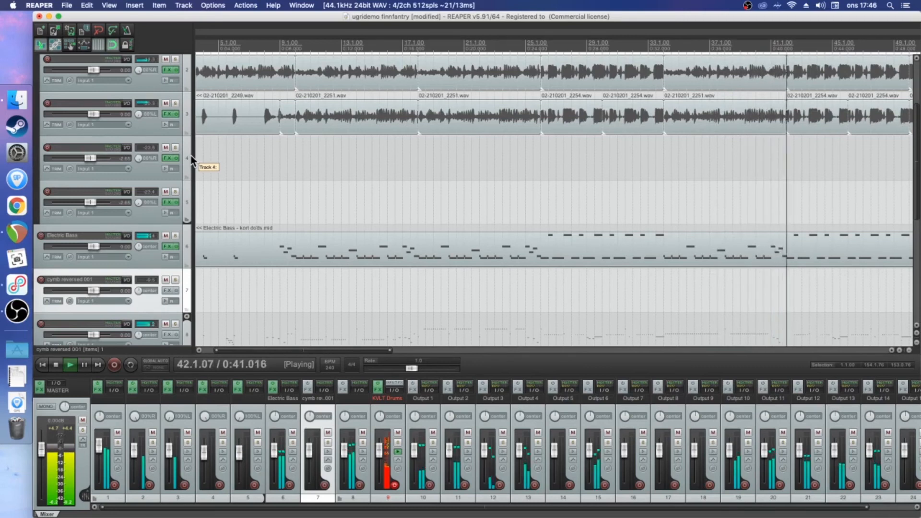
left_click_drag(352, 350, 483, 359)
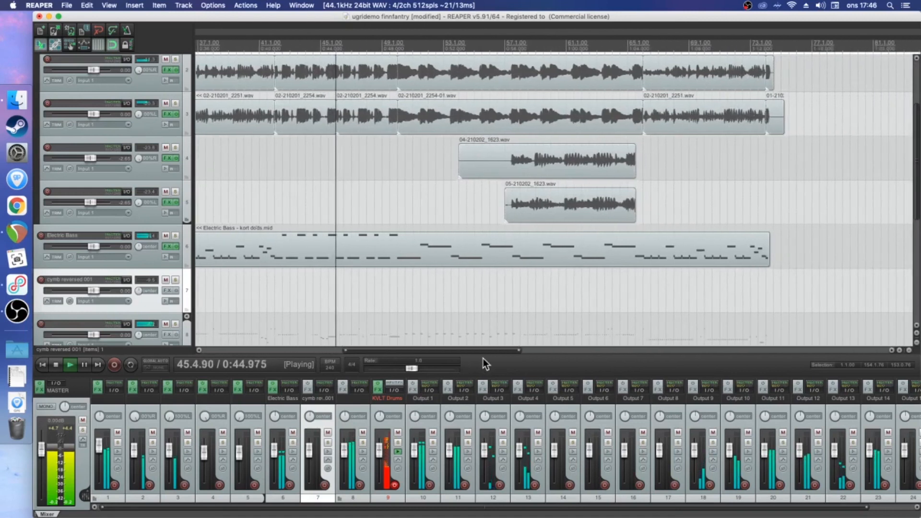